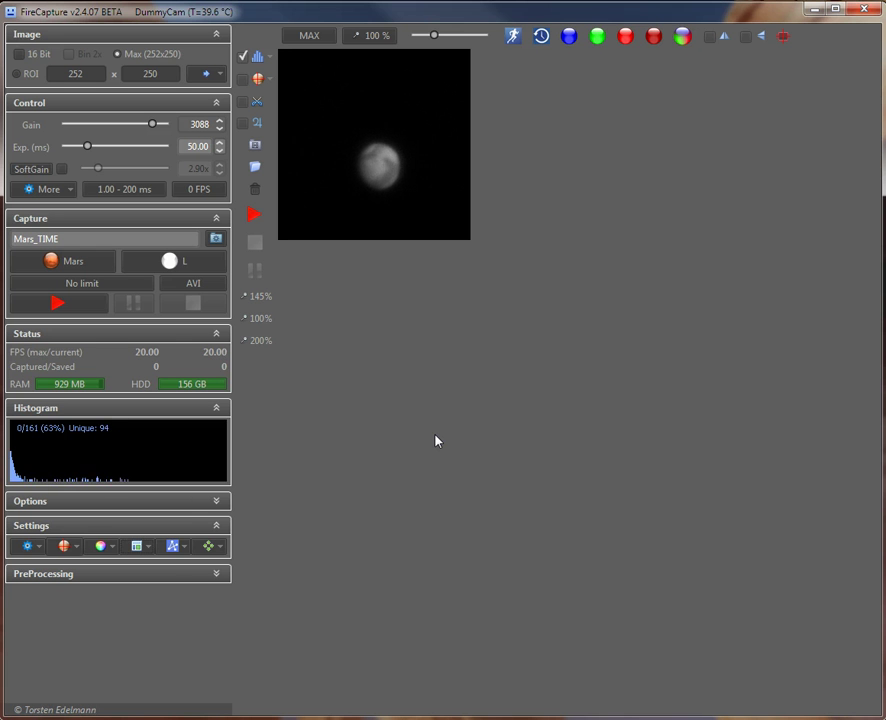
In Settings > Hardware > Telescope, enable the telescope interface with ASCOM compatible mount as mount type.
{"action": "left_click", "coordinate": [136, 546]}
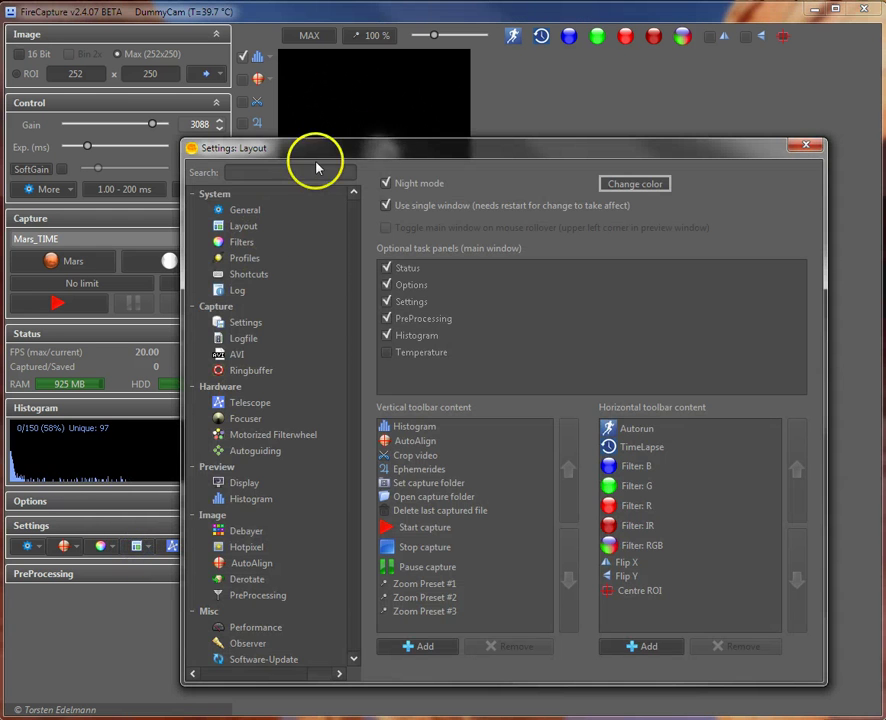
{"action": "left_click_drag", "start_coordinate": [316, 150], "coordinate": [305, 131]}
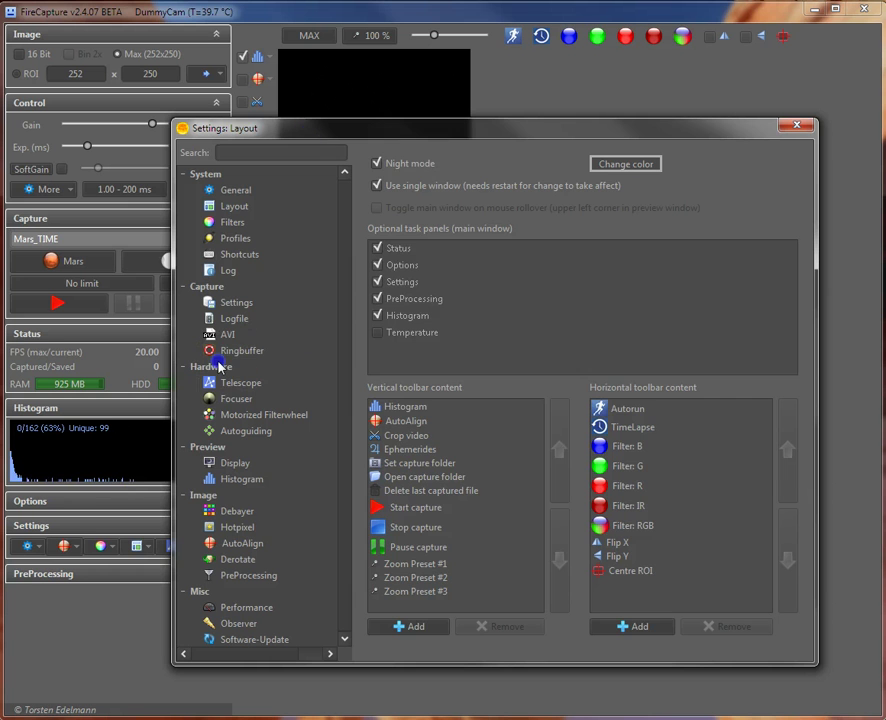
{"action": "left_click", "coordinate": [240, 382]}
{"action": "left_click", "coordinate": [435, 164]}
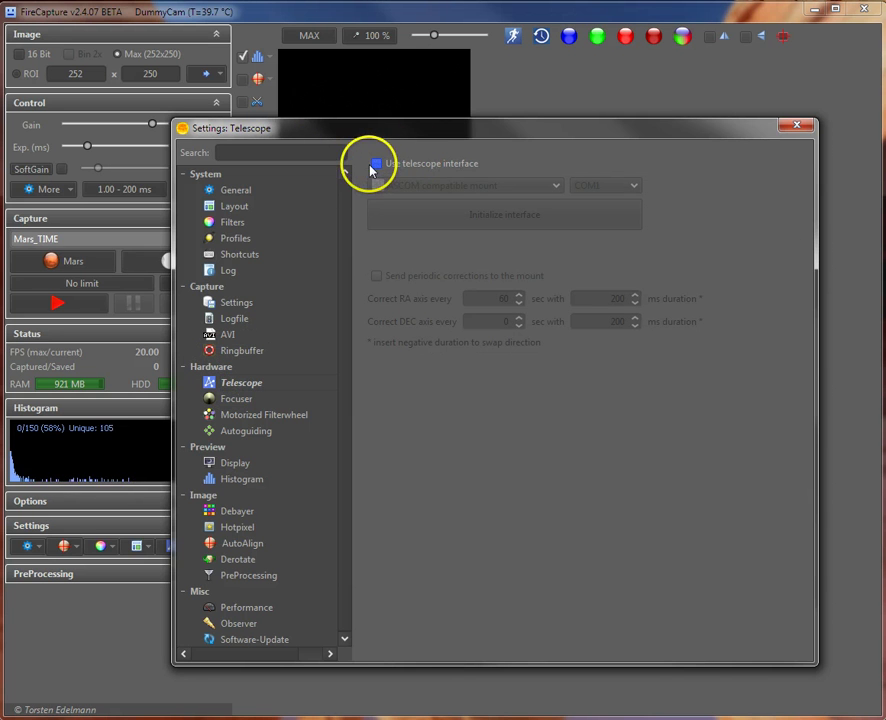
{"action": "left_click", "coordinate": [377, 164]}
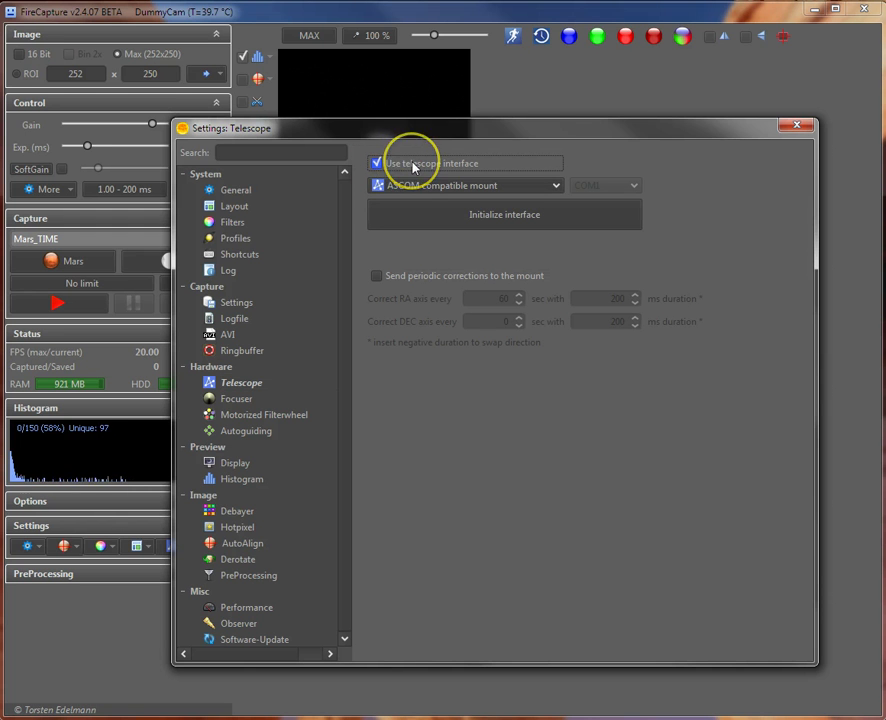
{"action": "left_click", "coordinate": [392, 186]}
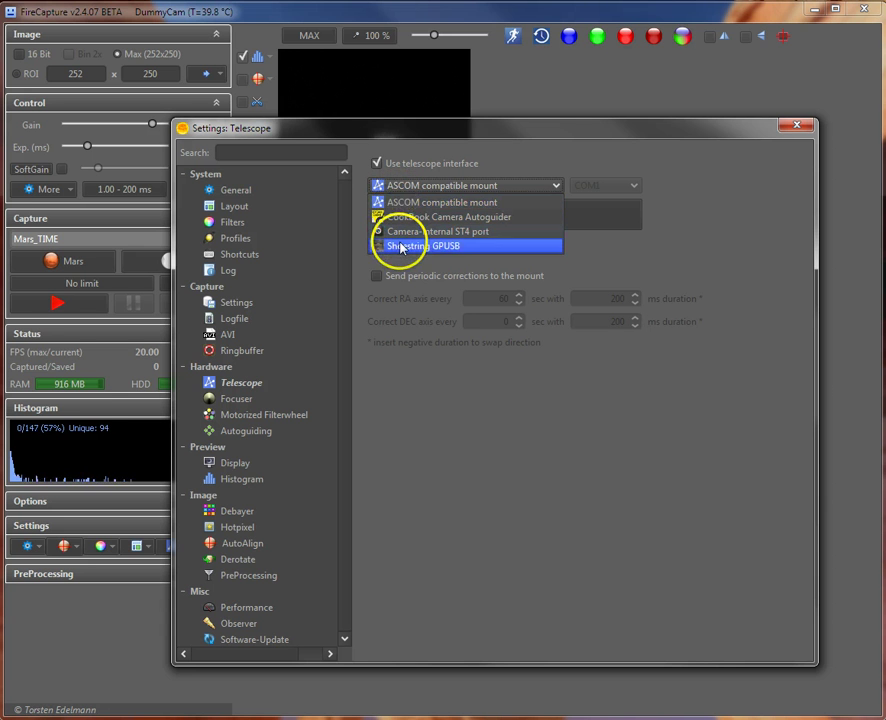
{"action": "left_click", "coordinate": [401, 205]}
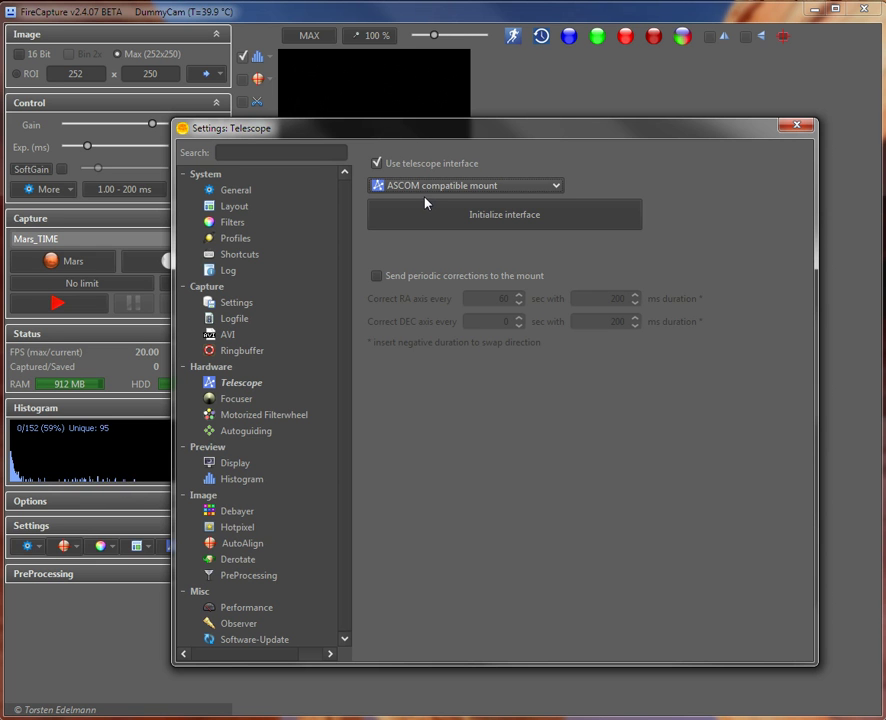
Try CookBook Camera Autoguider, then Camera-internal ST4 port, as the mount type.
{"action": "left_click", "coordinate": [428, 203]}
{"action": "left_click", "coordinate": [418, 187]}
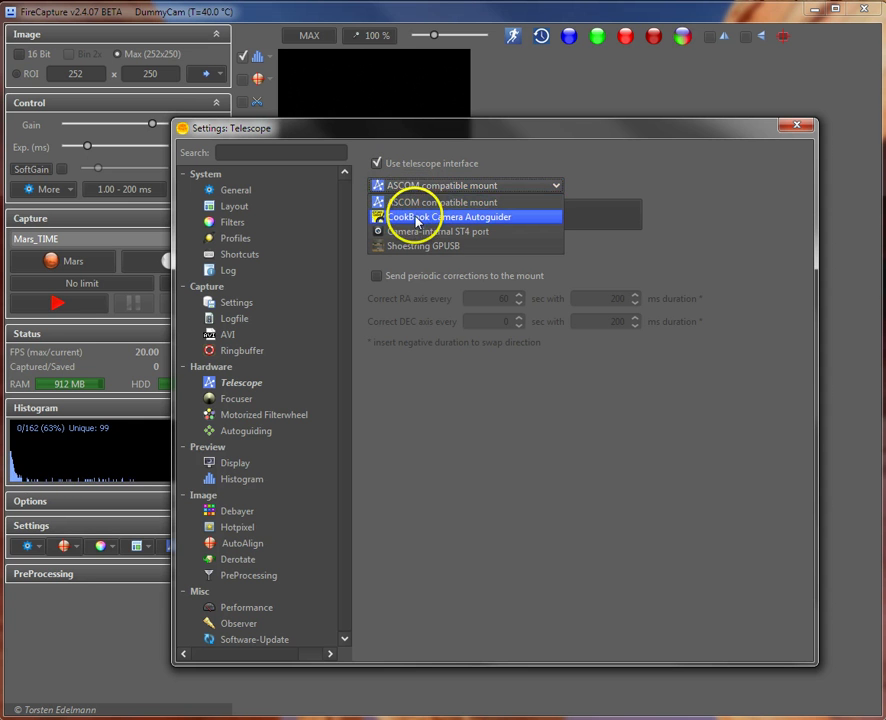
{"action": "left_click", "coordinate": [412, 217]}
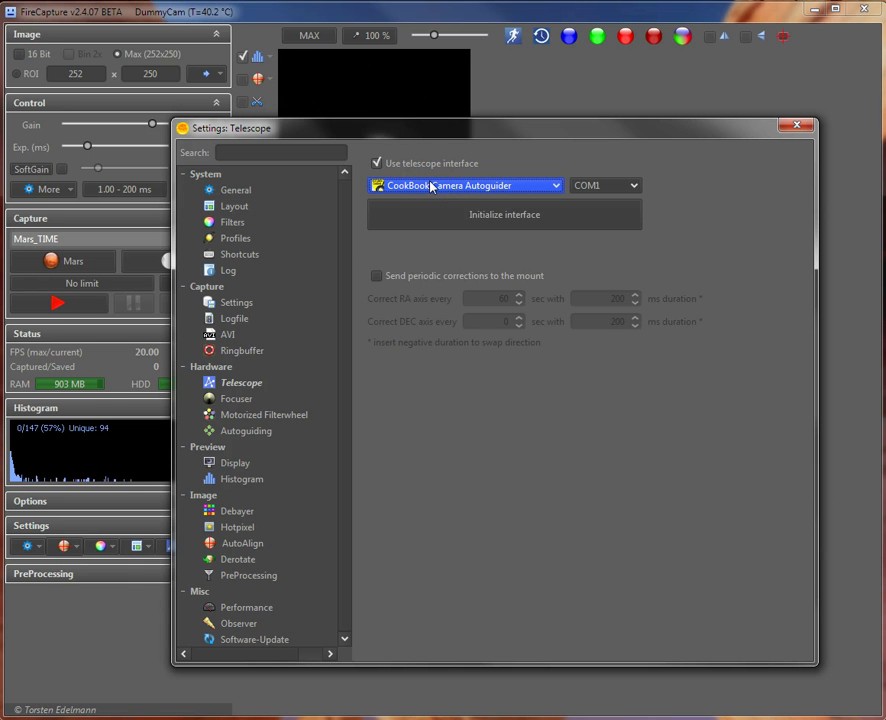
{"action": "left_click", "coordinate": [428, 186]}
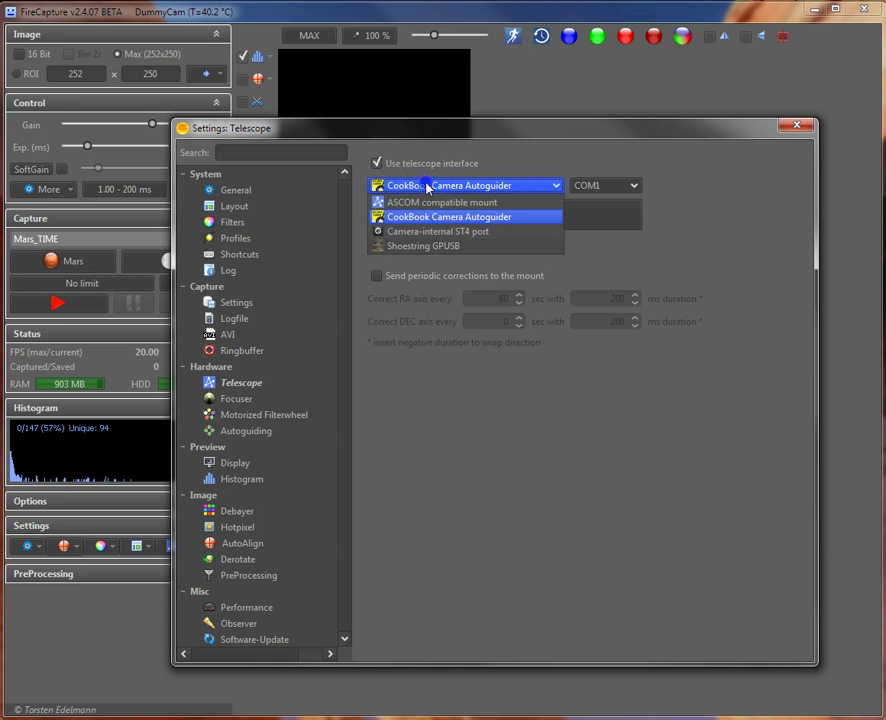
{"action": "left_click", "coordinate": [407, 232]}
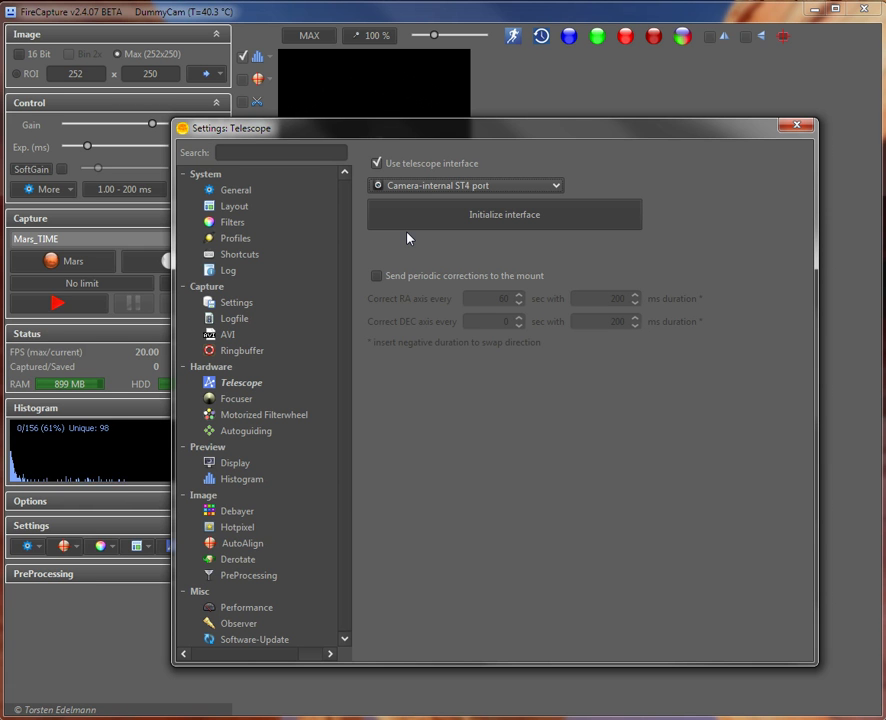
Switch the mount type to Shoestring GPUSB.
{"action": "left_click", "coordinate": [483, 187]}
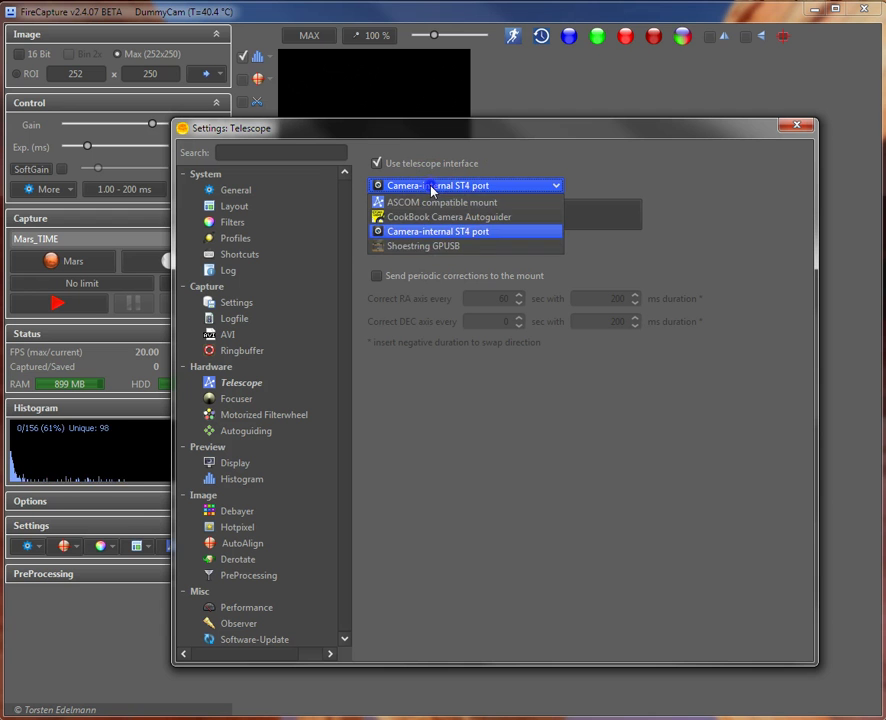
{"action": "left_click", "coordinate": [400, 245]}
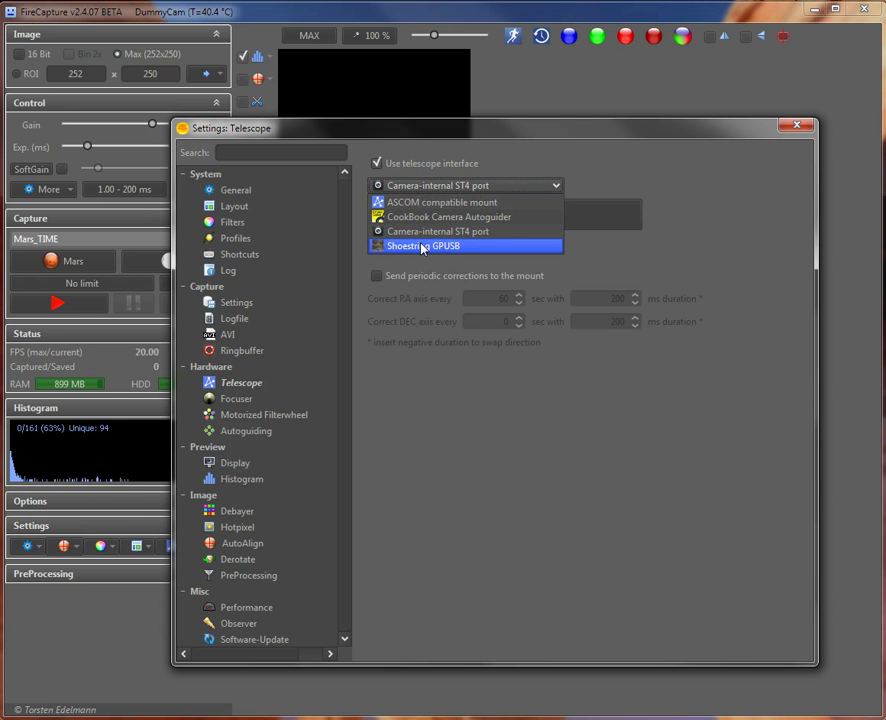
{"action": "left_click", "coordinate": [399, 247]}
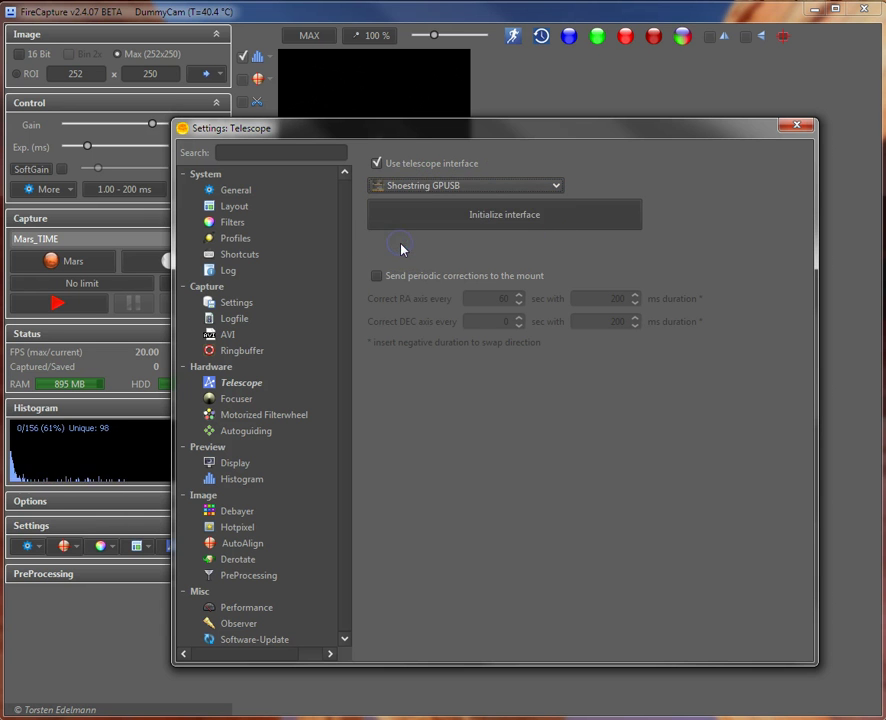
{"action": "left_click", "coordinate": [479, 259]}
{"action": "left_click", "coordinate": [415, 187]}
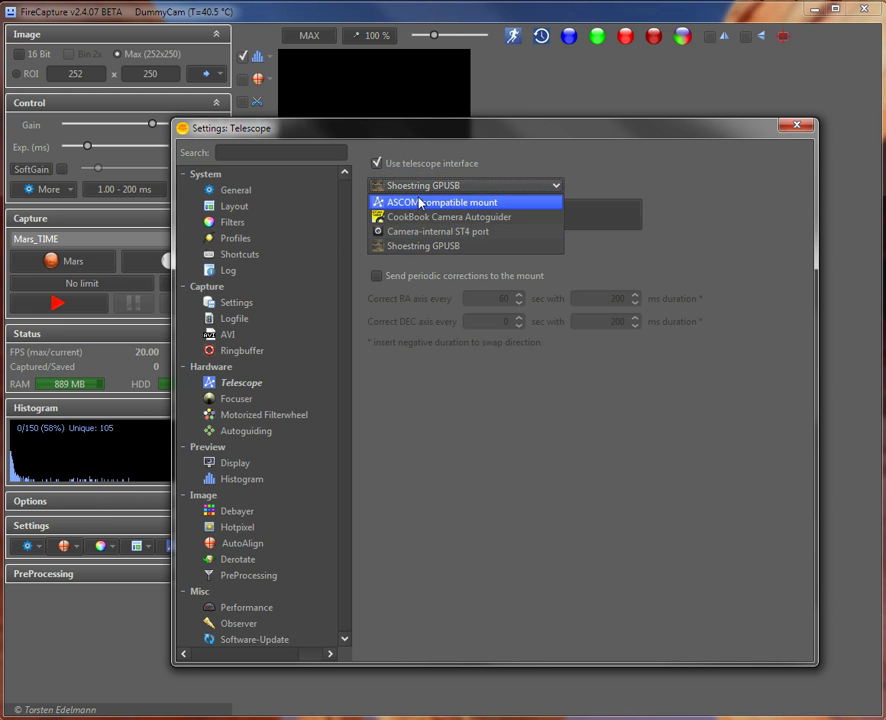
Set the mount back to ASCOM compatible mount and start initializing the telescope interface.
{"action": "left_click", "coordinate": [418, 204]}
{"action": "left_click", "coordinate": [417, 210]}
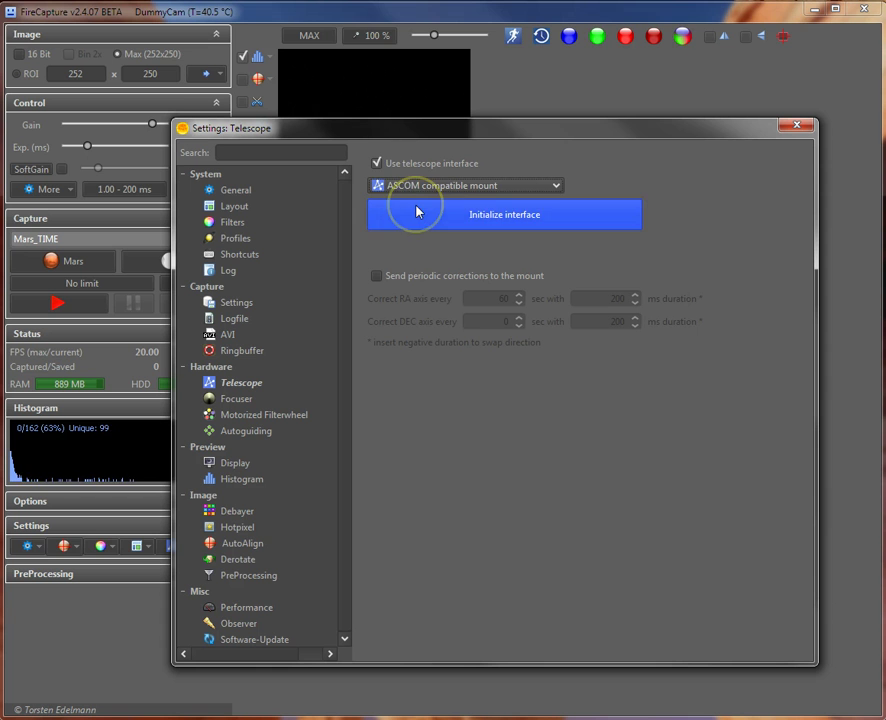
{"action": "left_click", "coordinate": [400, 188]}
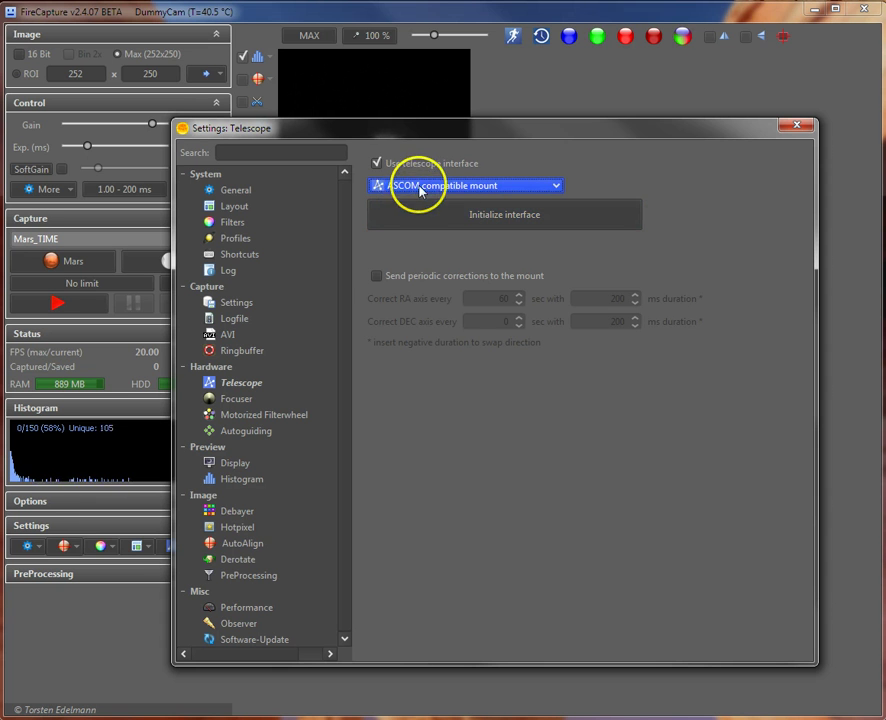
{"action": "left_click", "coordinate": [524, 214]}
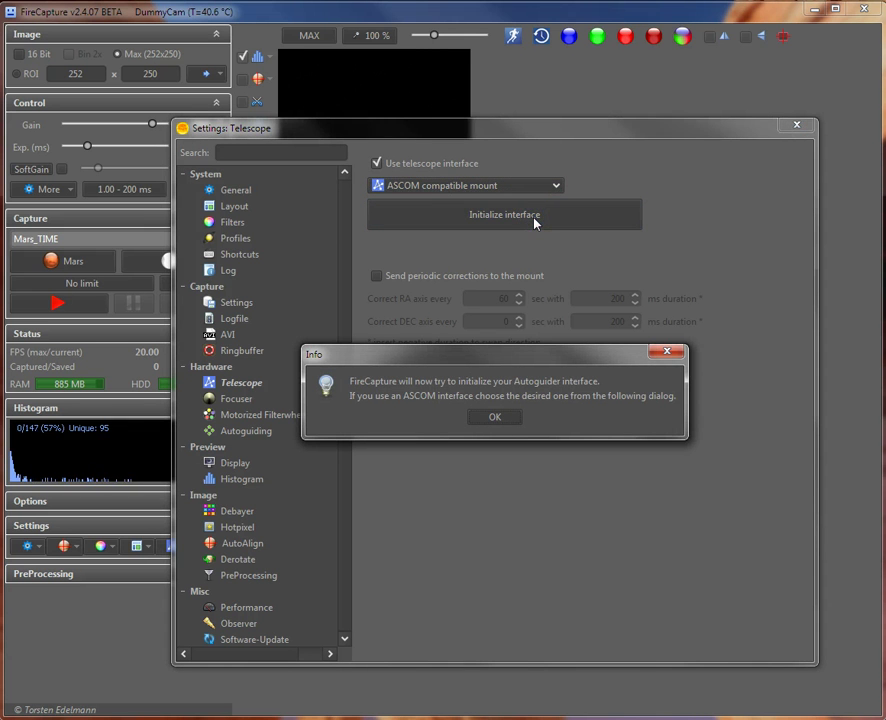
{"action": "left_click_drag", "start_coordinate": [429, 358], "coordinate": [470, 278]}
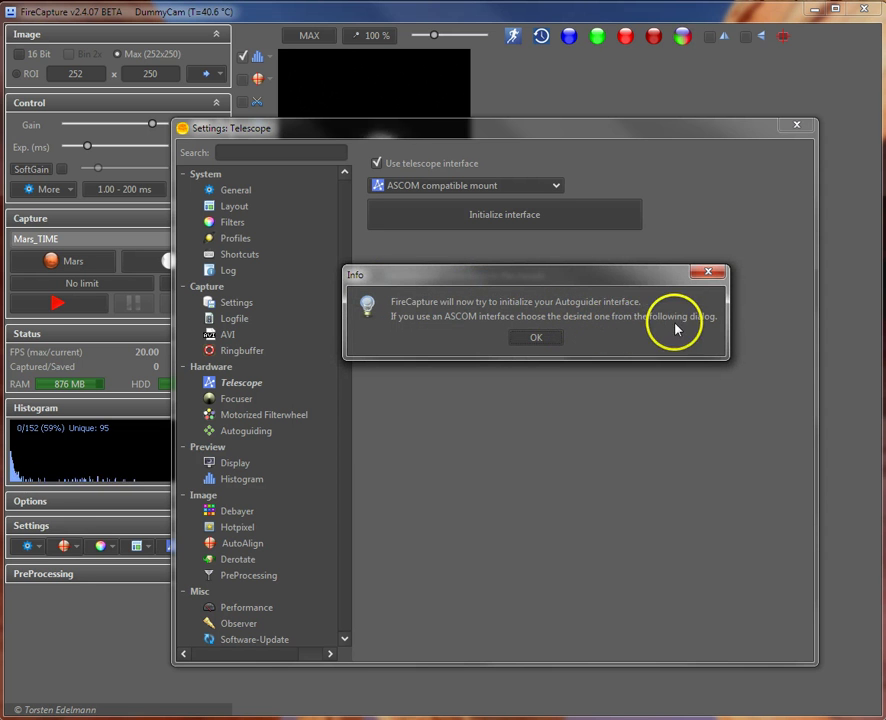
Connect the ASCOM Simulator telescope driver and acknowledge the 'Autoguider initialized and ready' message.
{"action": "left_click", "coordinate": [538, 338]}
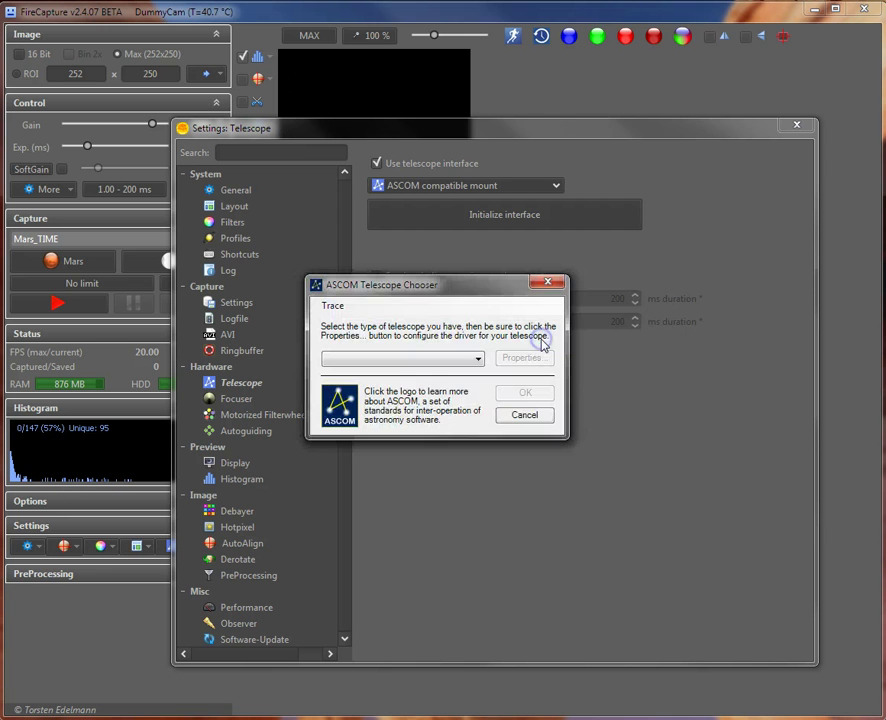
{"action": "left_click_drag", "start_coordinate": [409, 283], "coordinate": [490, 254]}
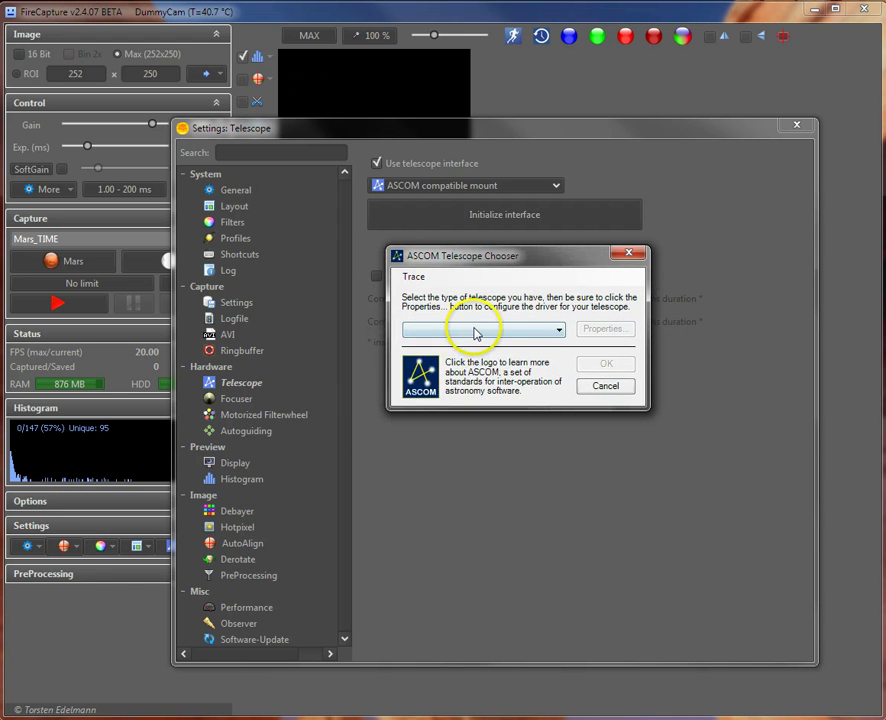
{"action": "left_click", "coordinate": [475, 331]}
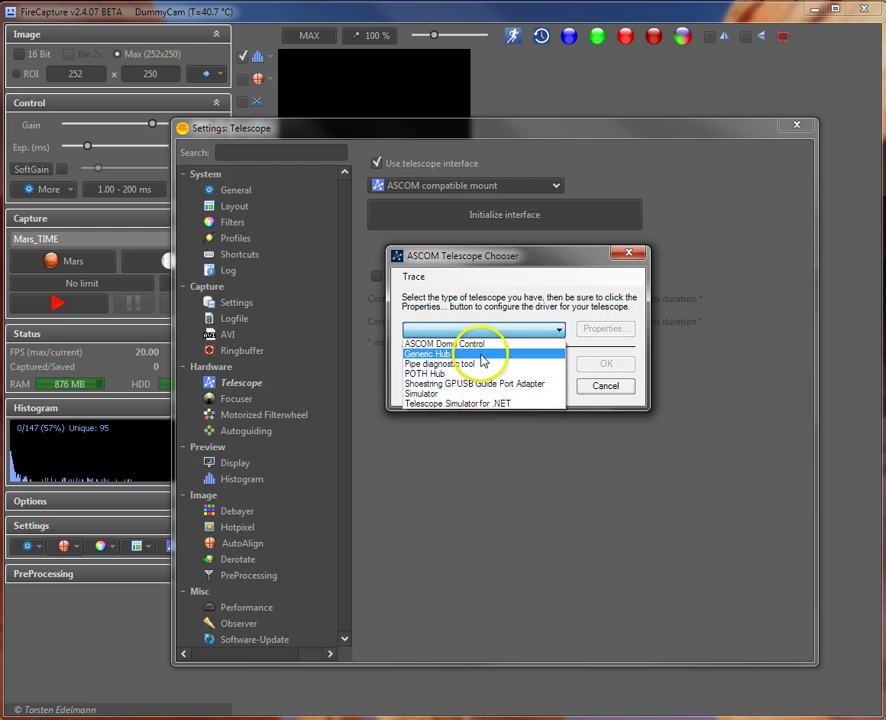
{"action": "left_click", "coordinate": [428, 393]}
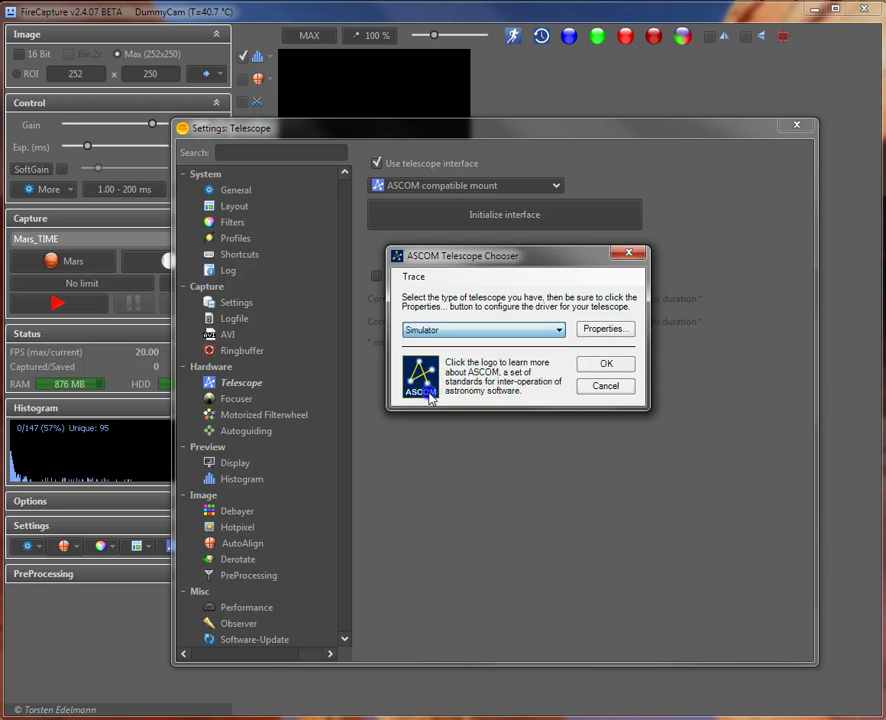
{"action": "left_click", "coordinate": [605, 330]}
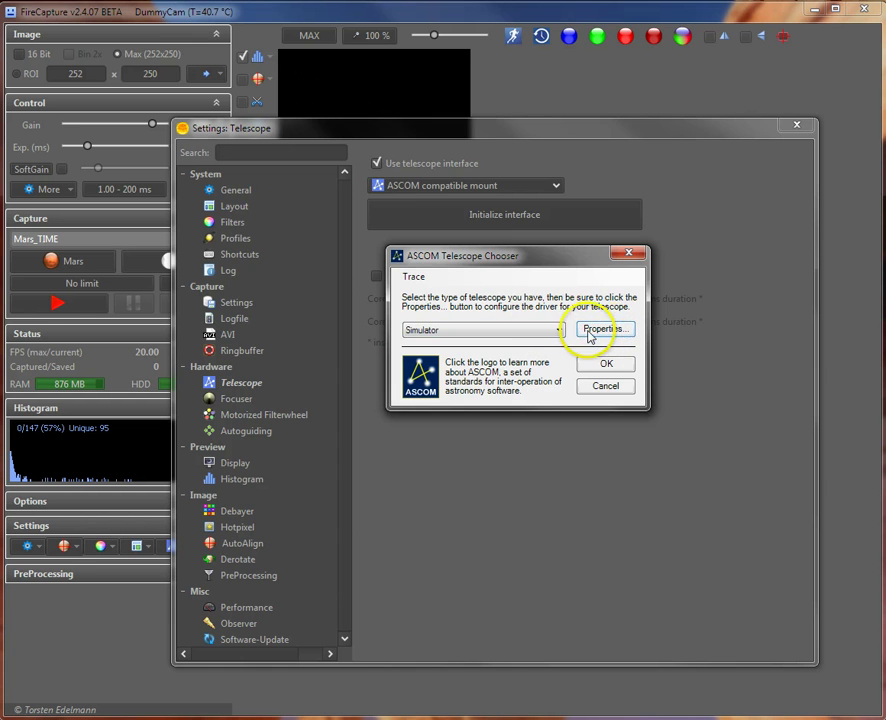
{"action": "left_click", "coordinate": [606, 363]}
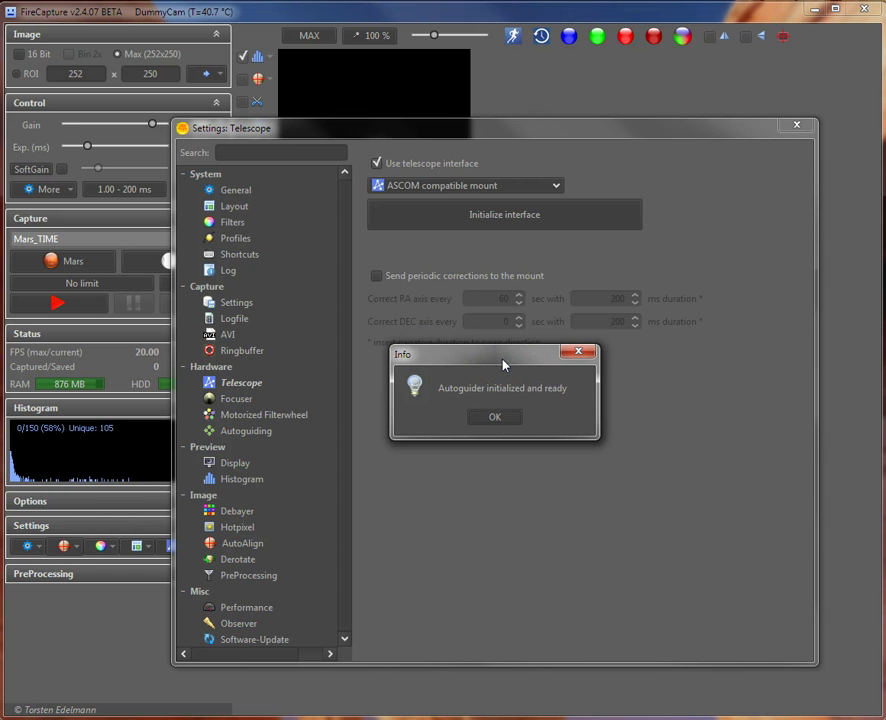
{"action": "mouse_move", "coordinate": [432, 340]}
{"action": "left_mouse_down"}
{"action": "mouse_move", "coordinate": [456, 360]}
{"action": "mouse_move", "coordinate": [510, 306]}
{"action": "mouse_move", "coordinate": [433, 348]}
{"action": "left_mouse_up"}
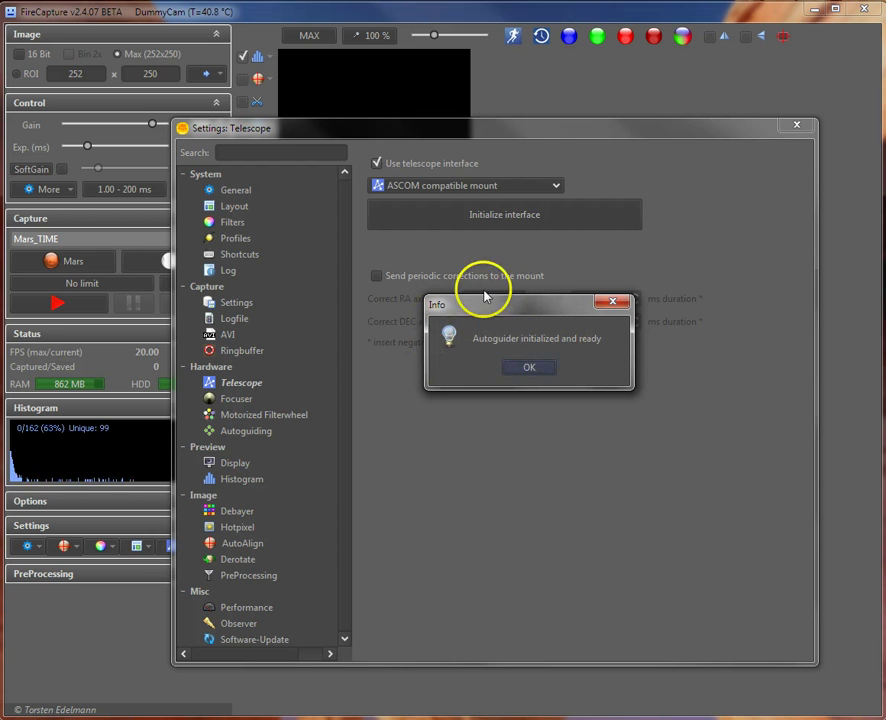
{"action": "left_click", "coordinate": [528, 369]}
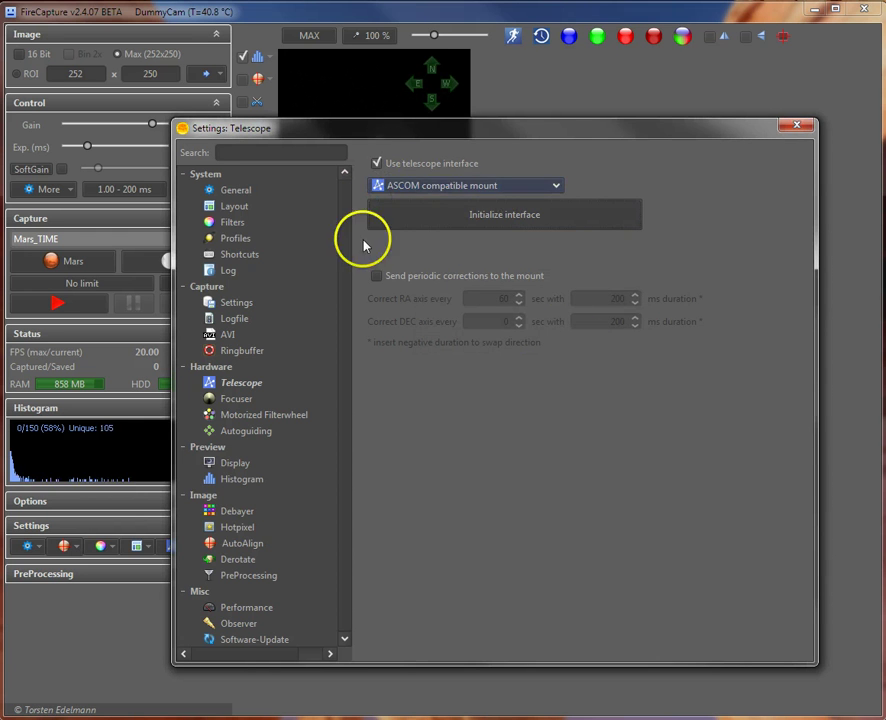
Close the telescope settings and pulse the mount north, south, east and west with the preview arrows.
{"action": "left_click", "coordinate": [791, 127]}
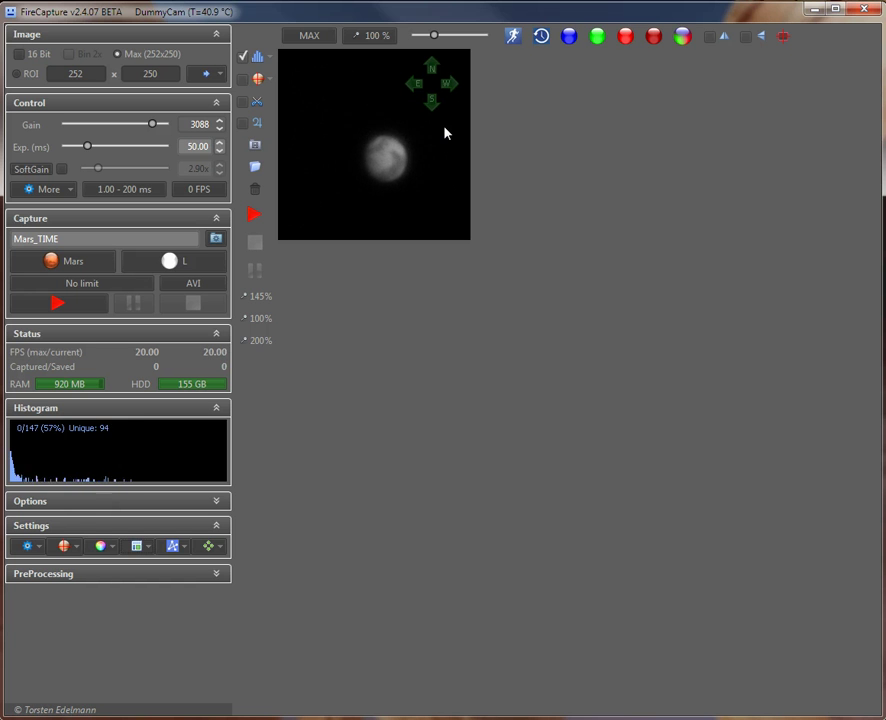
{"action": "left_click", "coordinate": [448, 107]}
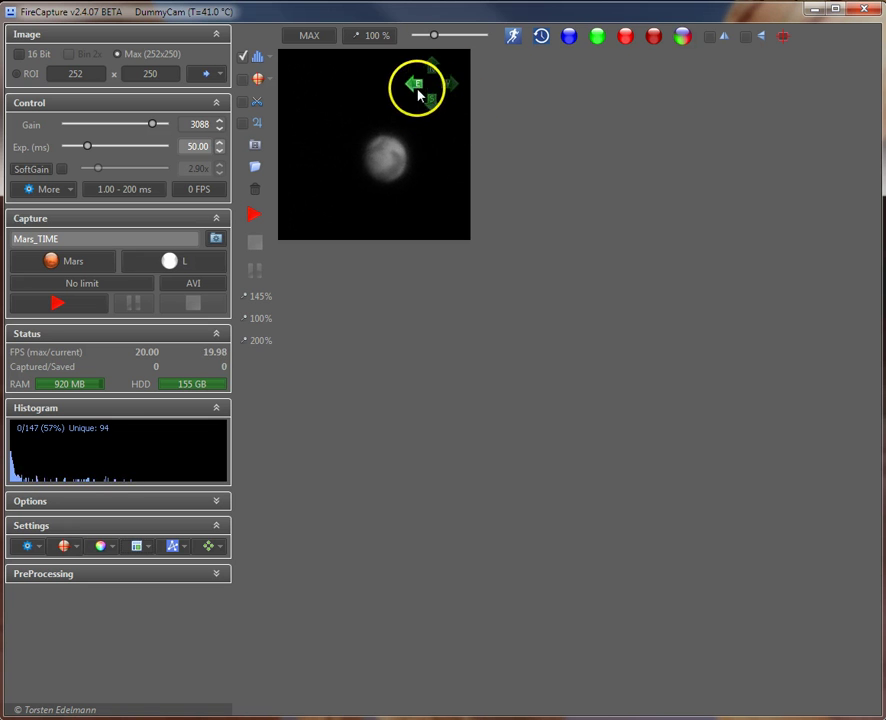
{"action": "left_click", "coordinate": [415, 86]}
{"action": "left_click", "coordinate": [431, 68]}
{"action": "left_click", "coordinate": [445, 88]}
{"action": "left_click", "coordinate": [436, 103]}
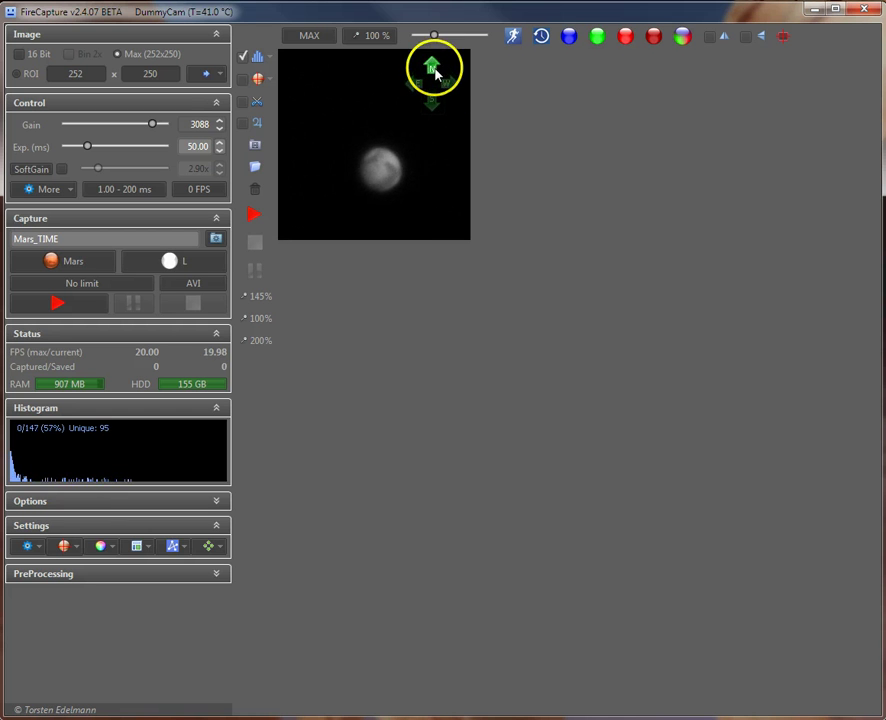
{"action": "left_click", "coordinate": [410, 83]}
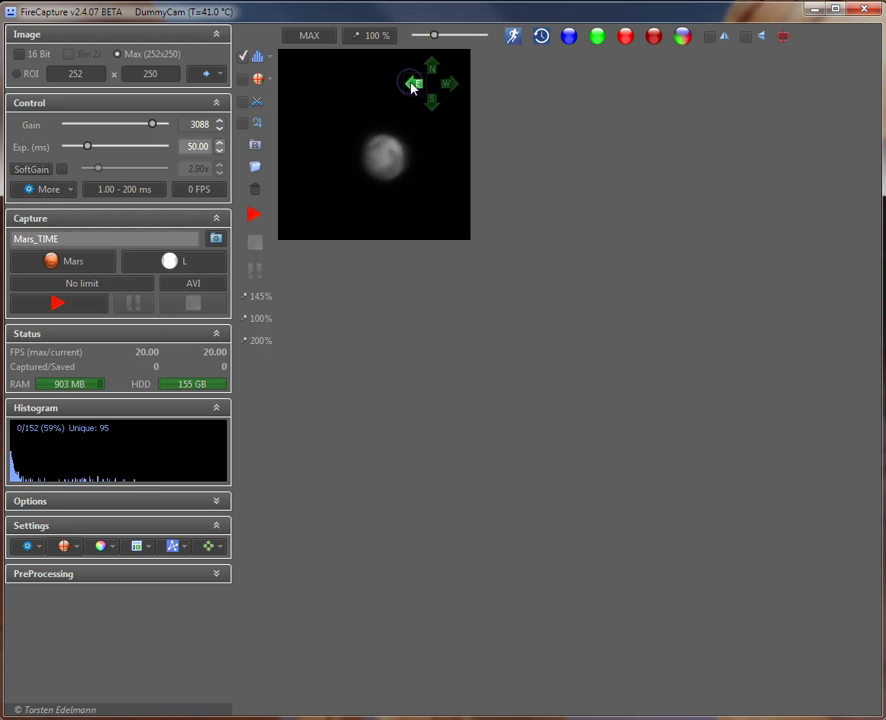
{"action": "left_click", "coordinate": [415, 86]}
{"action": "left_click", "coordinate": [450, 84]}
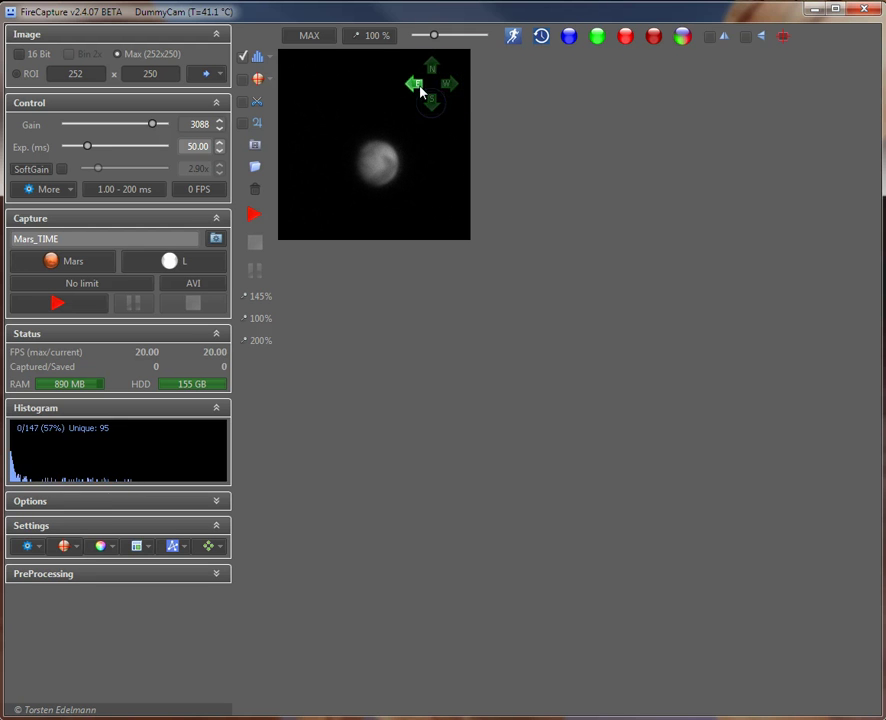
{"action": "left_click", "coordinate": [415, 86]}
{"action": "left_click", "coordinate": [453, 88]}
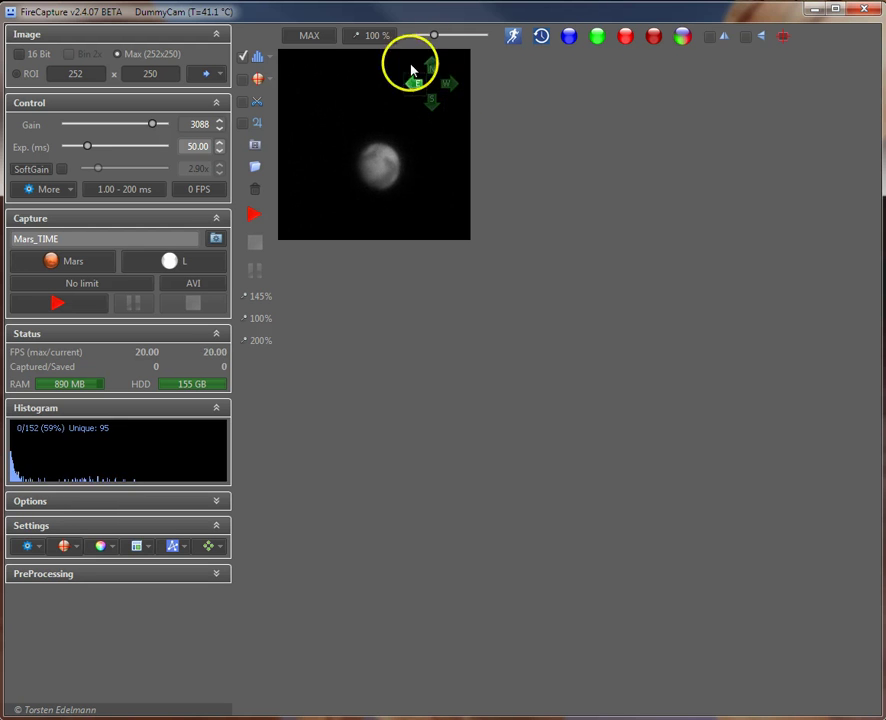
{"action": "left_click", "coordinate": [405, 86]}
{"action": "left_click", "coordinate": [451, 84]}
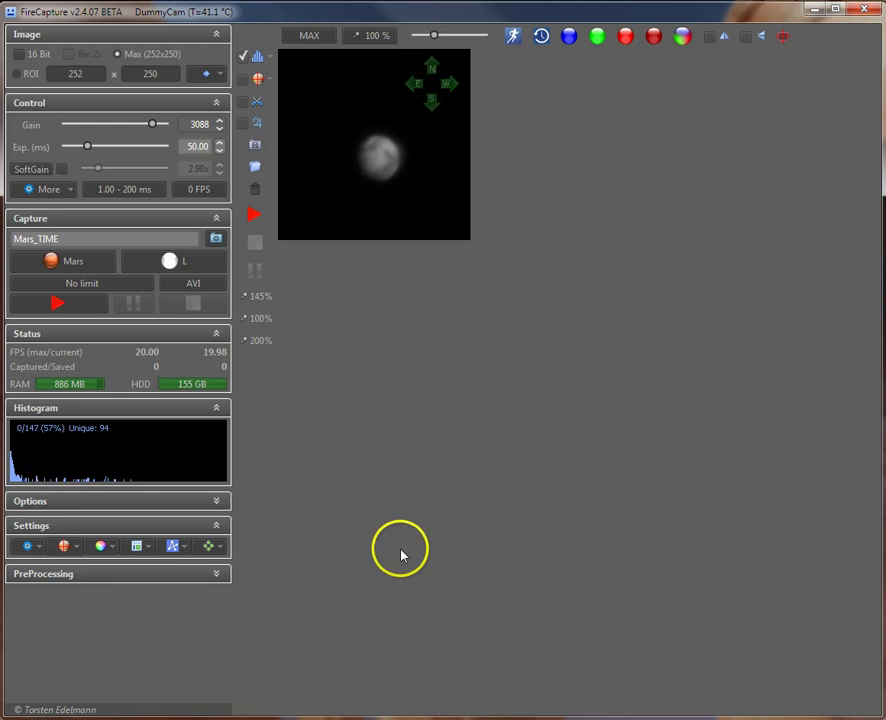
{"action": "left_click", "coordinate": [174, 547]}
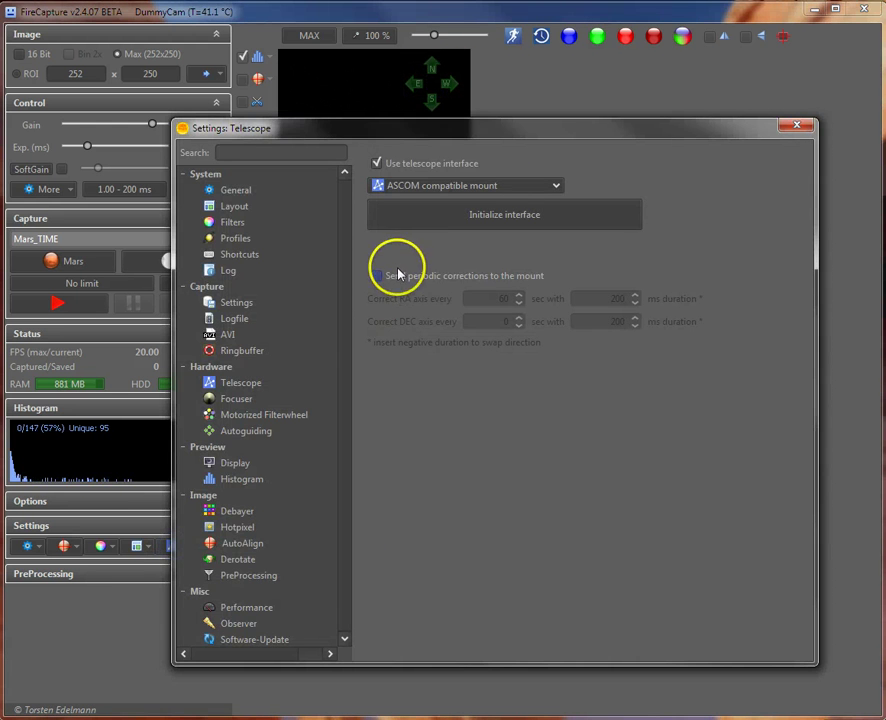
{"action": "left_click", "coordinate": [376, 275]}
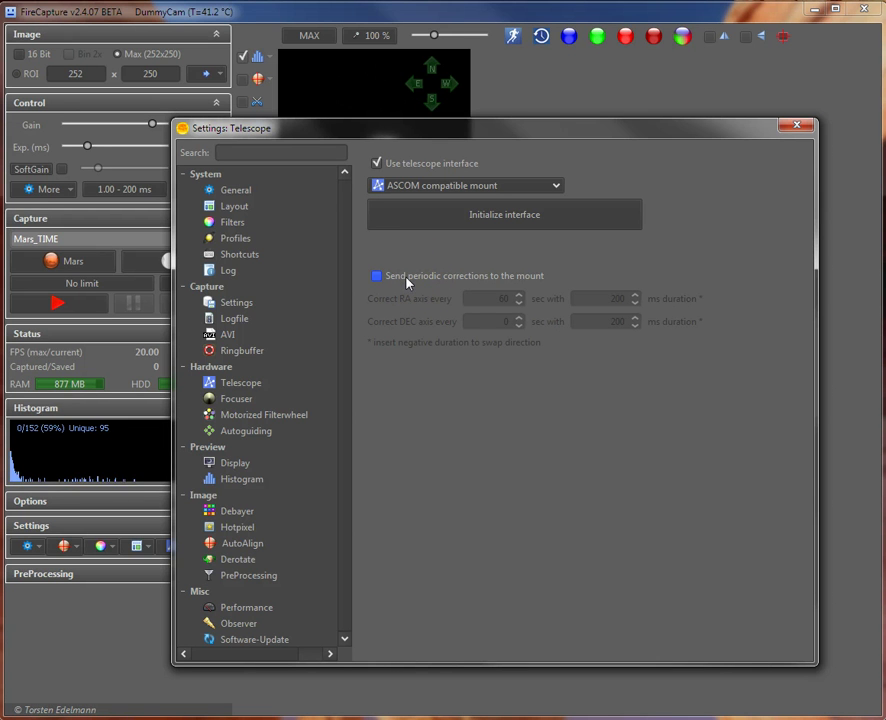
{"action": "left_click", "coordinate": [376, 276]}
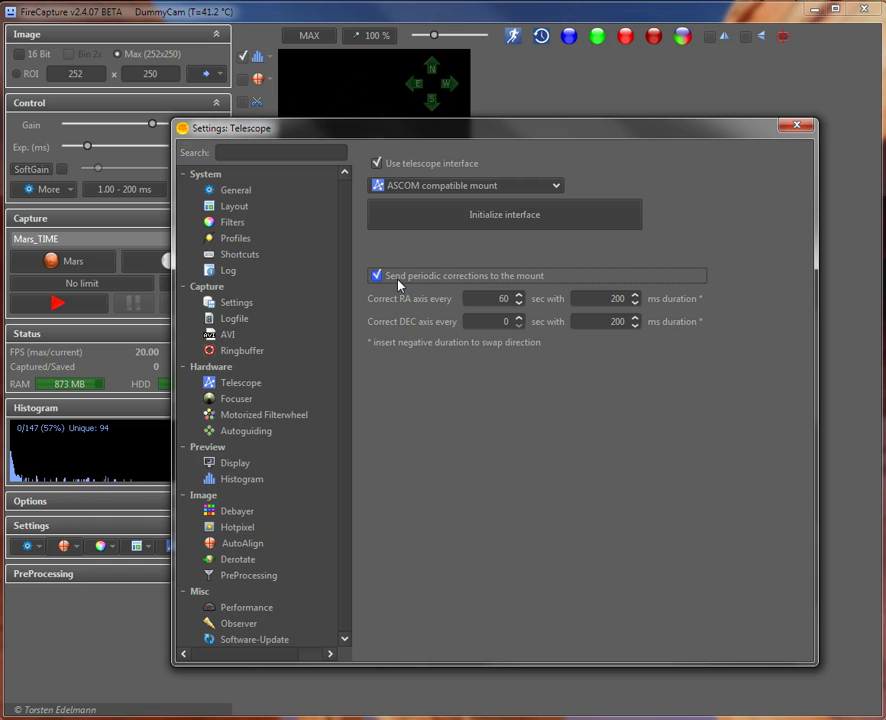
{"action": "left_click", "coordinate": [498, 299]}
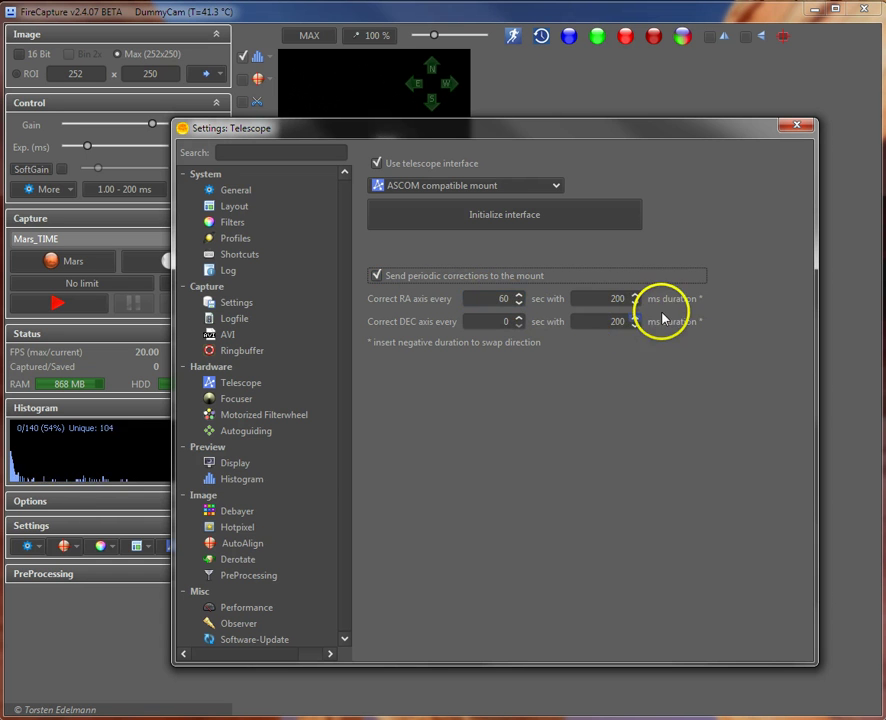
{"action": "left_click", "coordinate": [608, 298]}
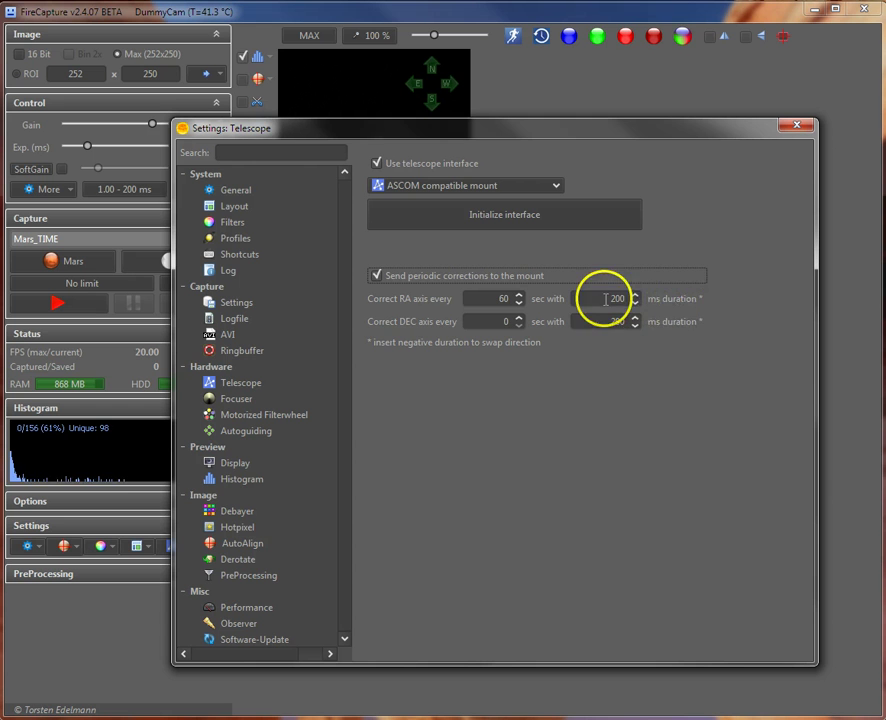
{"action": "left_click", "coordinate": [376, 277]}
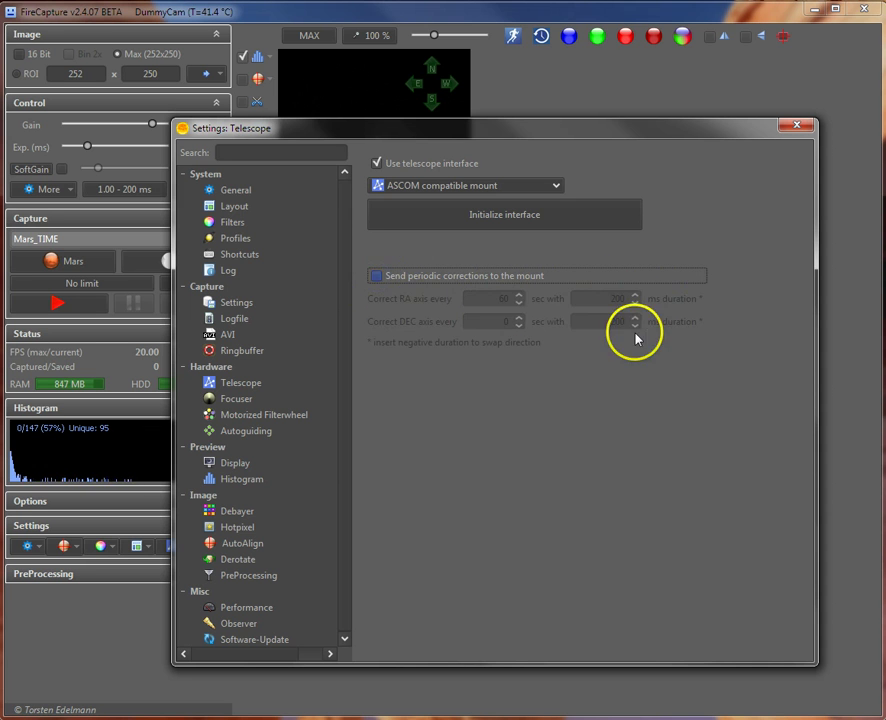
{"action": "left_click", "coordinate": [796, 125]}
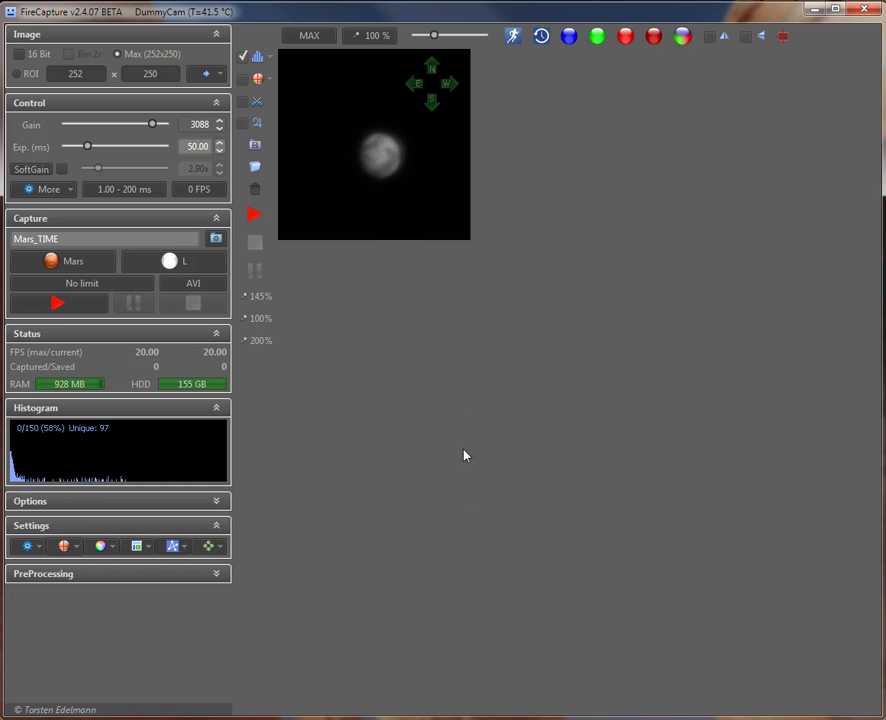
{"action": "left_click", "coordinate": [64, 504]}
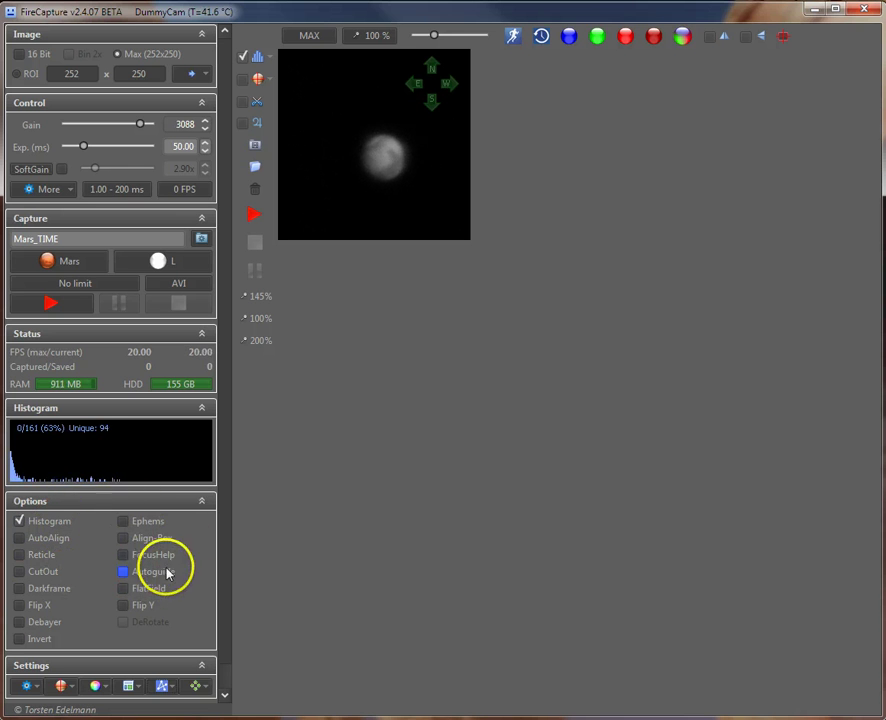
{"action": "left_click", "coordinate": [85, 504]}
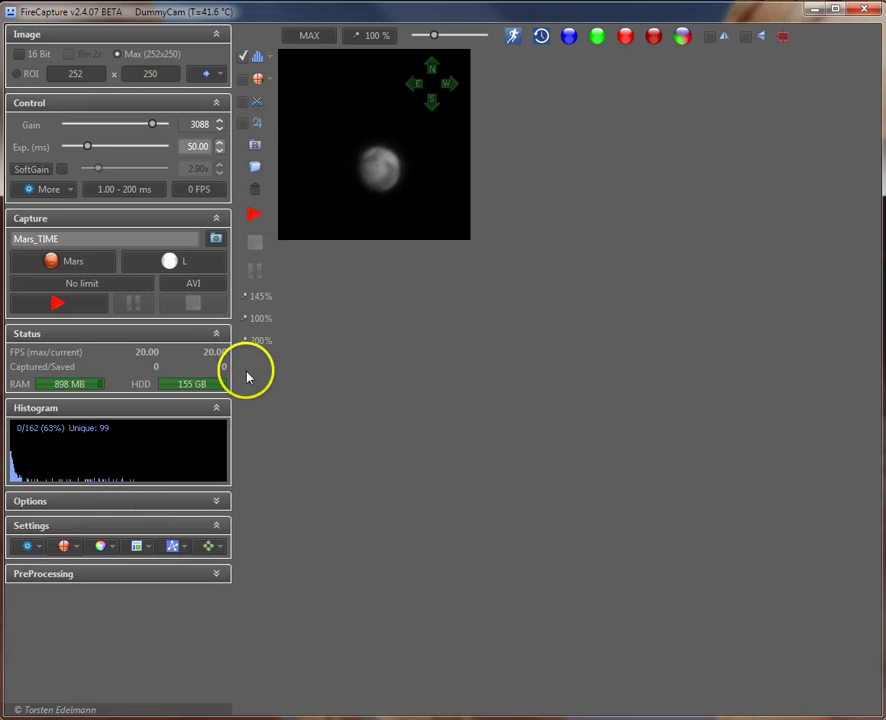
In Layout settings, add the Autoguide action to the vertical toolbar, positioned just below AutoAlign.
{"action": "left_click", "coordinate": [135, 546]}
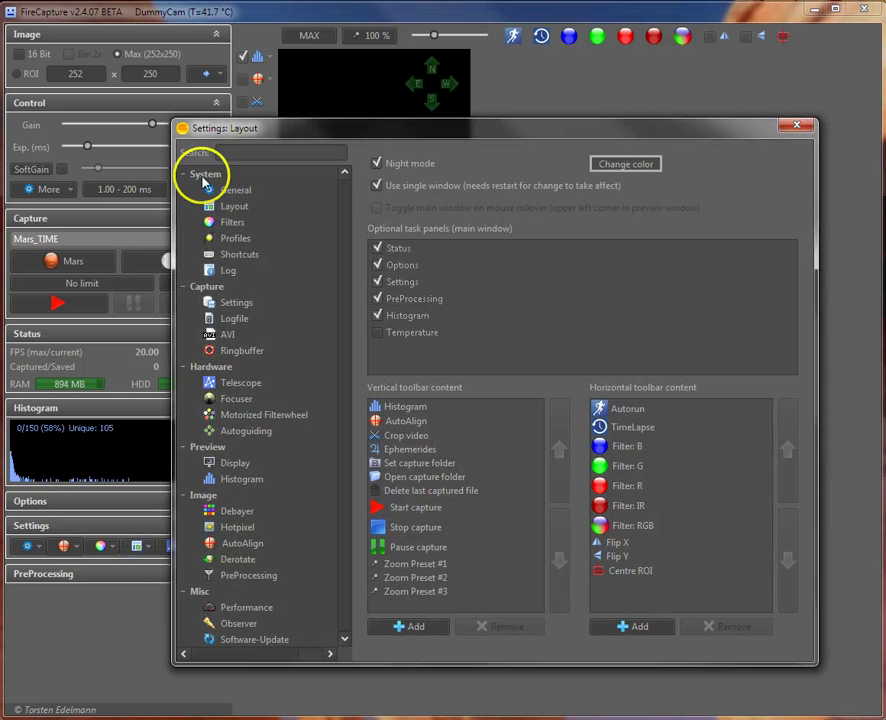
{"action": "left_click", "coordinate": [234, 206]}
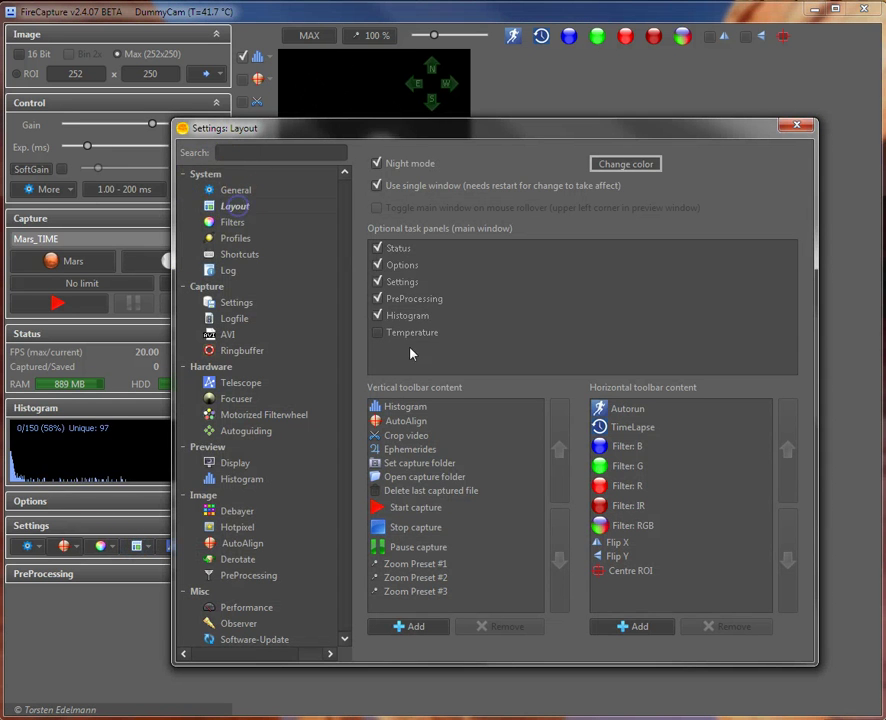
{"action": "left_click", "coordinate": [409, 625]}
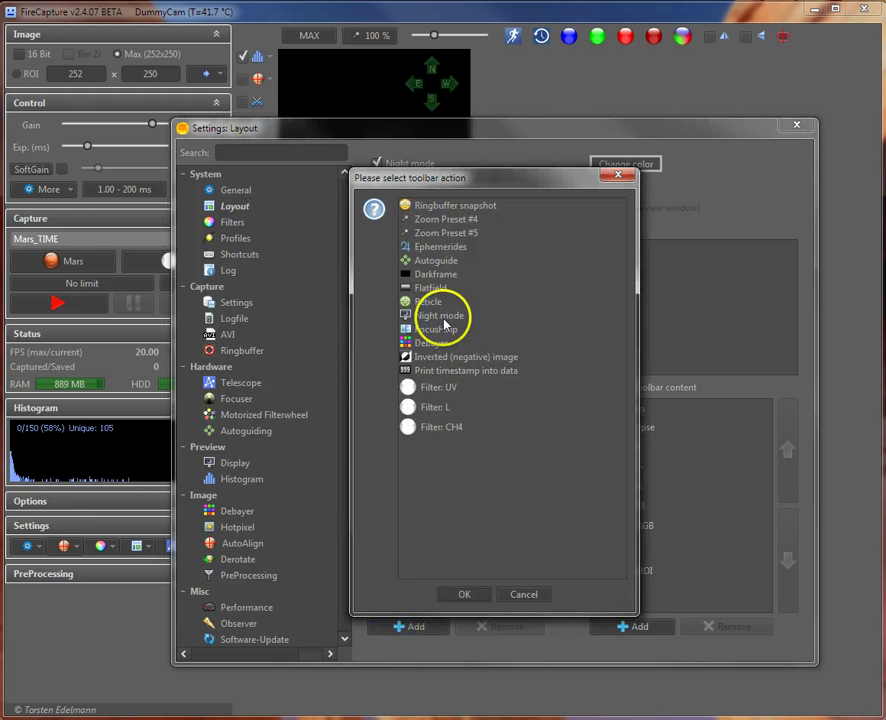
{"action": "left_click", "coordinate": [437, 265]}
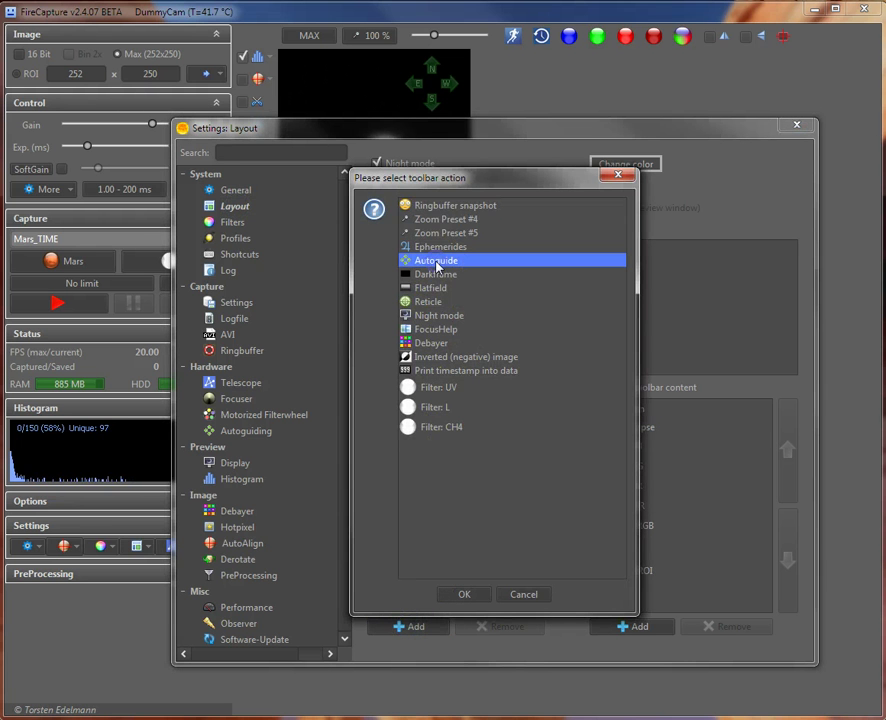
{"action": "left_click", "coordinate": [484, 596]}
{"action": "left_click", "coordinate": [559, 470]}
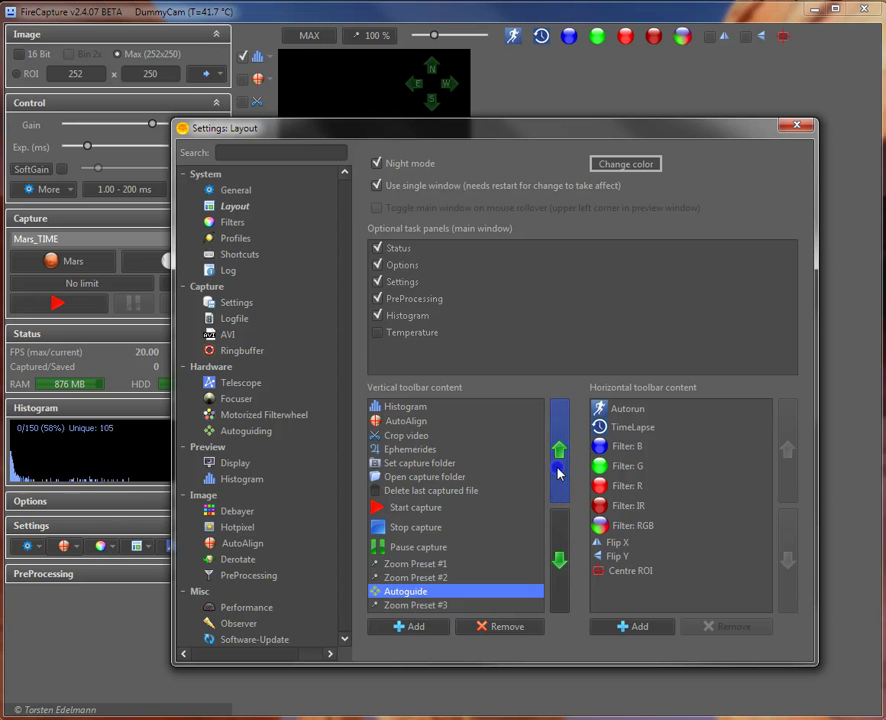
{"action": "left_click", "coordinate": [558, 472]}
{"action": "left_click", "coordinate": [558, 473]}
{"action": "left_click", "coordinate": [797, 126]}
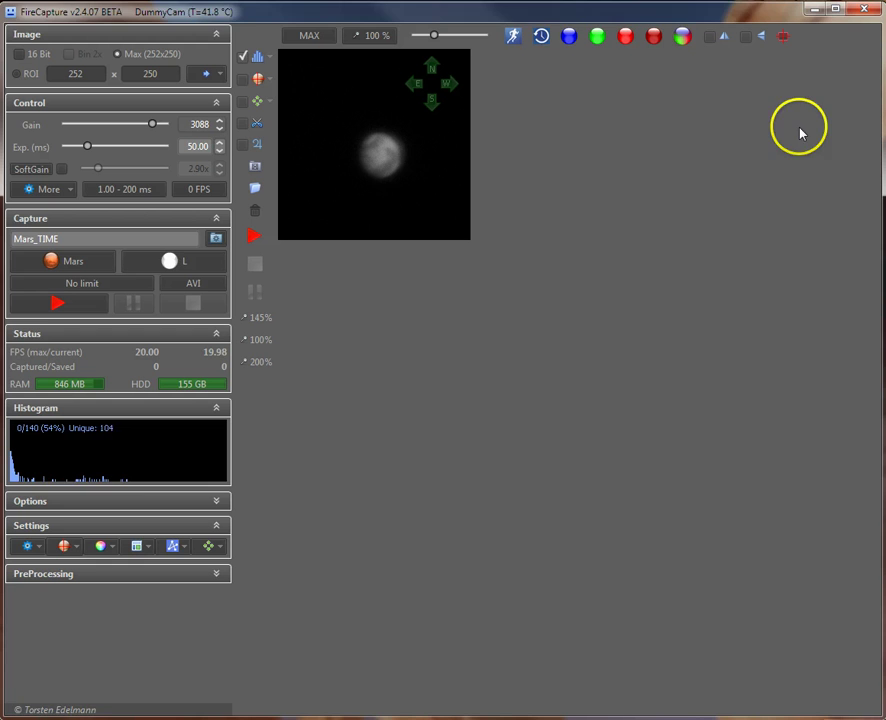
Tick the checkbox beside the Autoguide toolbar icon to start autoguiding on Mars.
{"action": "left_click", "coordinate": [243, 103]}
{"action": "left_click", "coordinate": [260, 98]}
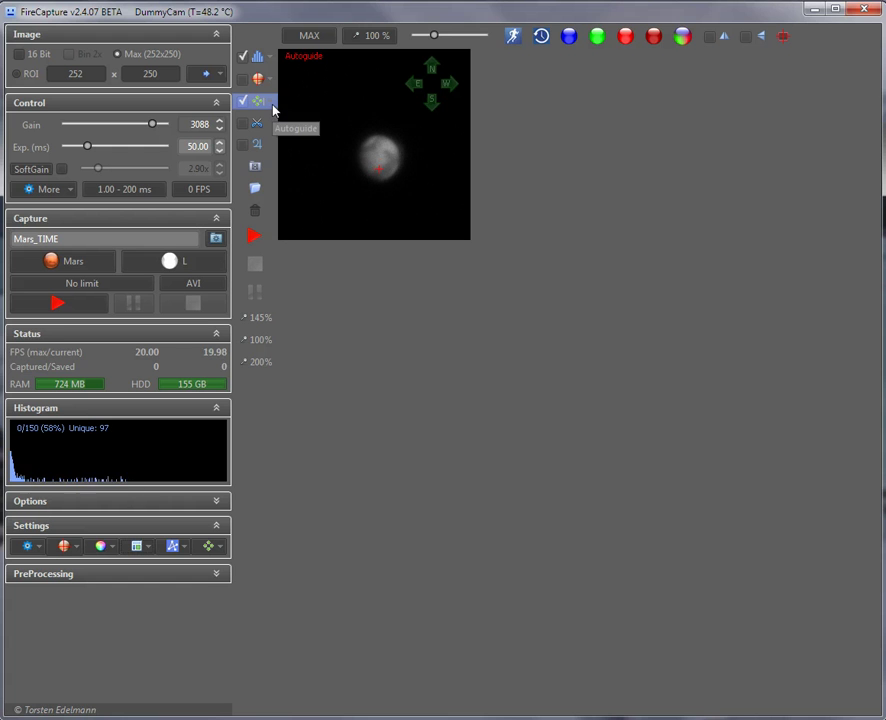
Open the Autoguide options settings window briefly, then close it again.
{"action": "left_click", "coordinate": [271, 106]}
{"action": "left_click", "coordinate": [303, 111]}
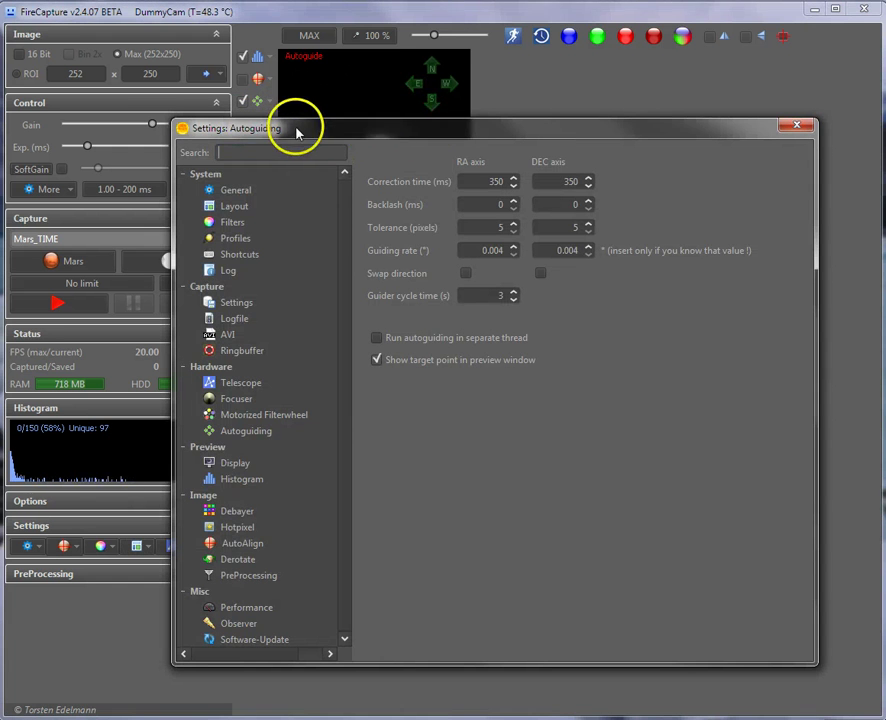
{"action": "left_click_drag", "start_coordinate": [297, 133], "coordinate": [341, 152]}
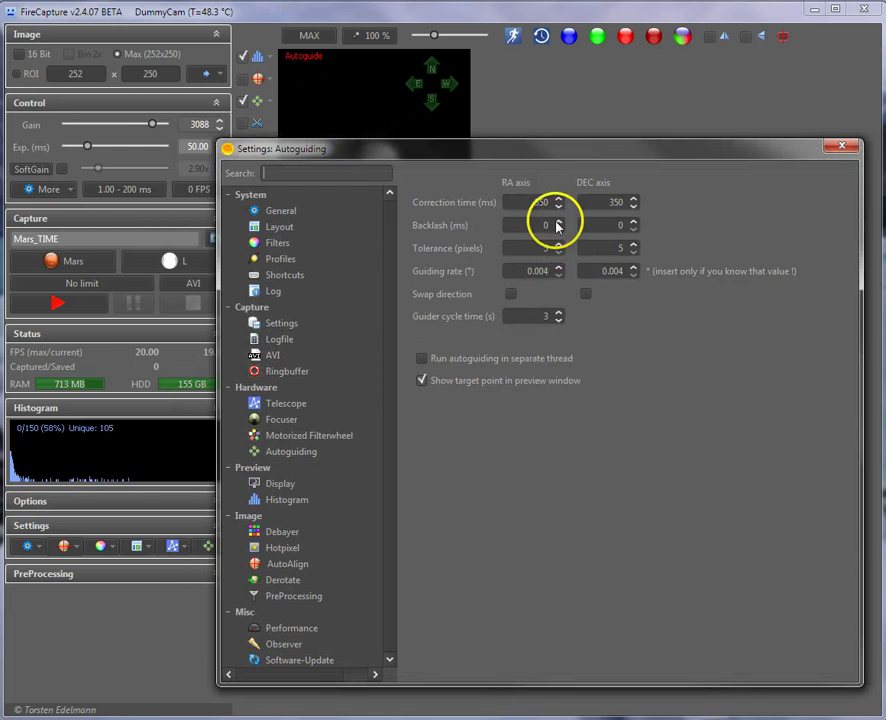
{"action": "left_click", "coordinate": [842, 147]}
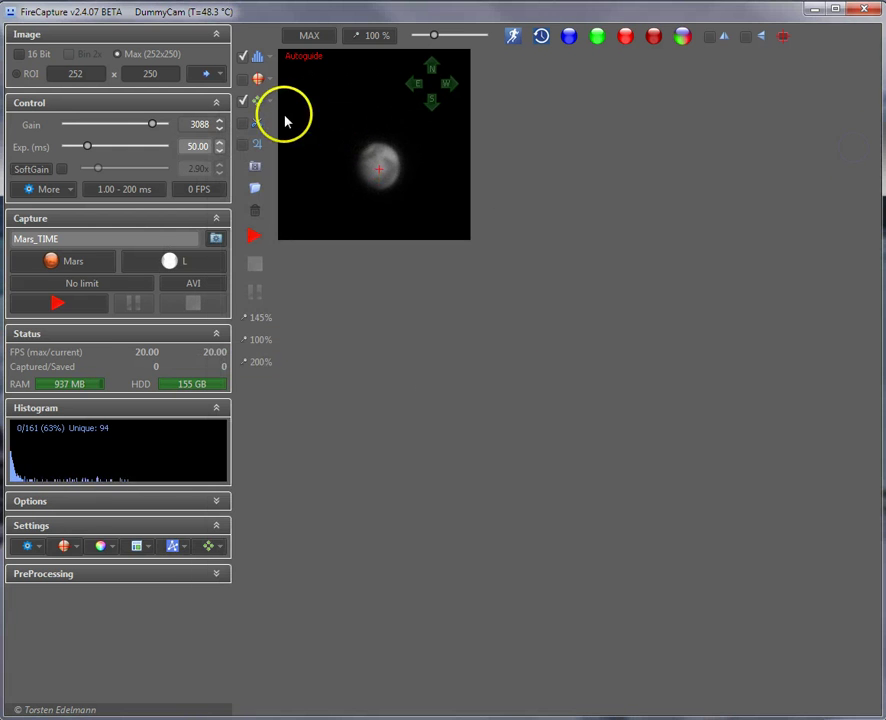
Reopen Autoguide Options and show the Autoguiding page with correction time, backlash and tolerance.
{"action": "left_click", "coordinate": [272, 103]}
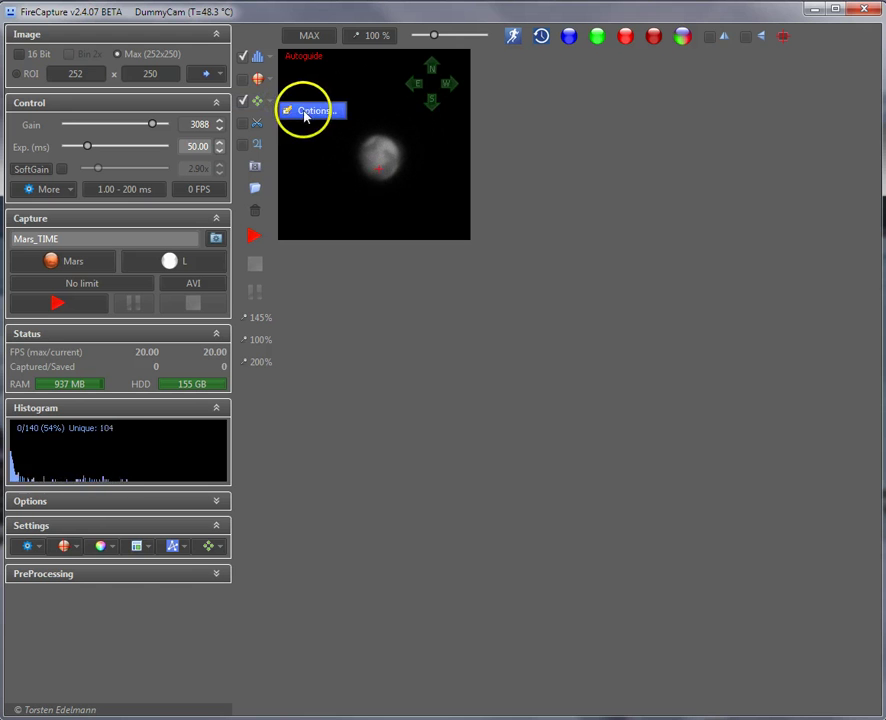
{"action": "left_click", "coordinate": [291, 109]}
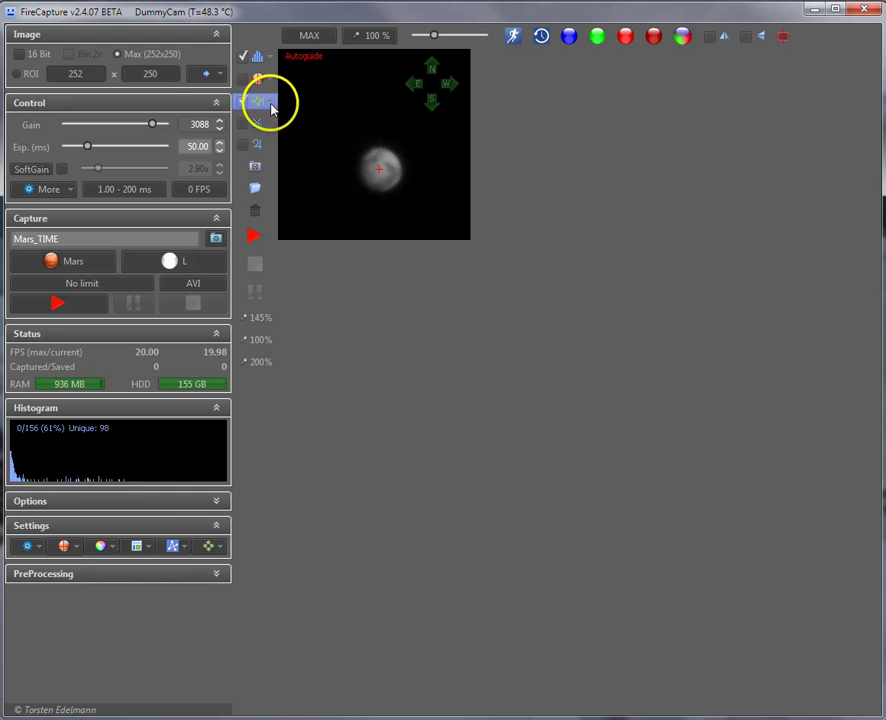
{"action": "left_click", "coordinate": [270, 104]}
{"action": "left_click", "coordinate": [292, 108]}
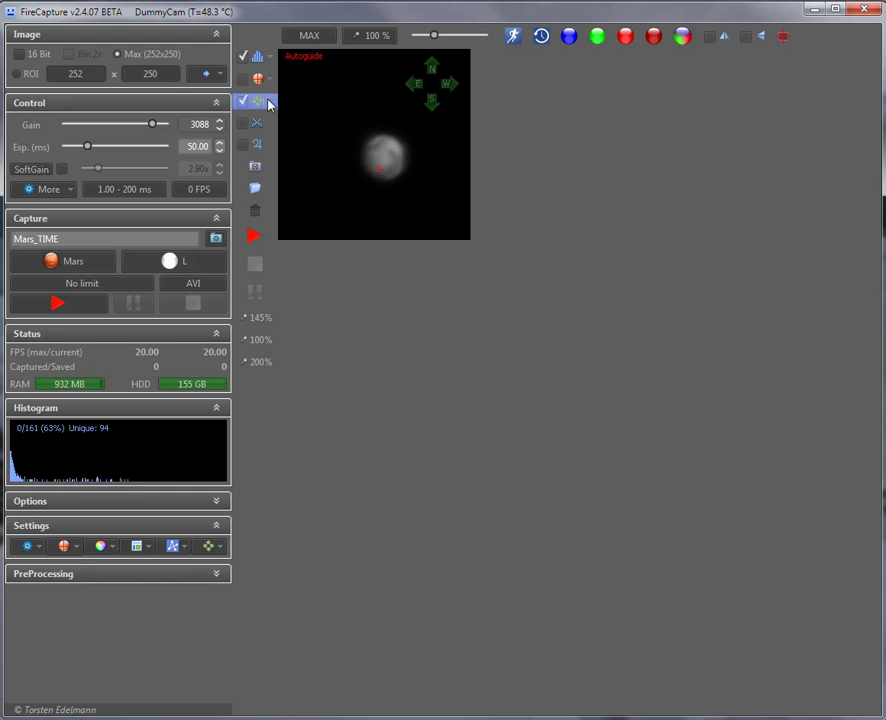
{"action": "left_click", "coordinate": [272, 104]}
{"action": "left_click", "coordinate": [274, 256]}
{"action": "left_click", "coordinate": [208, 546]}
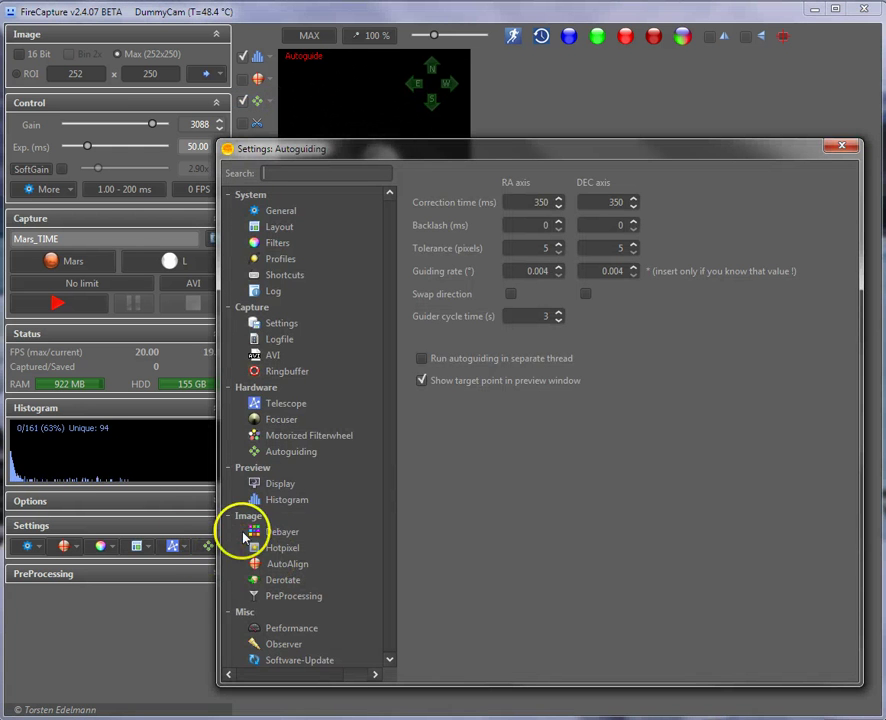
{"action": "left_click_drag", "start_coordinate": [300, 148], "coordinate": [276, 121]}
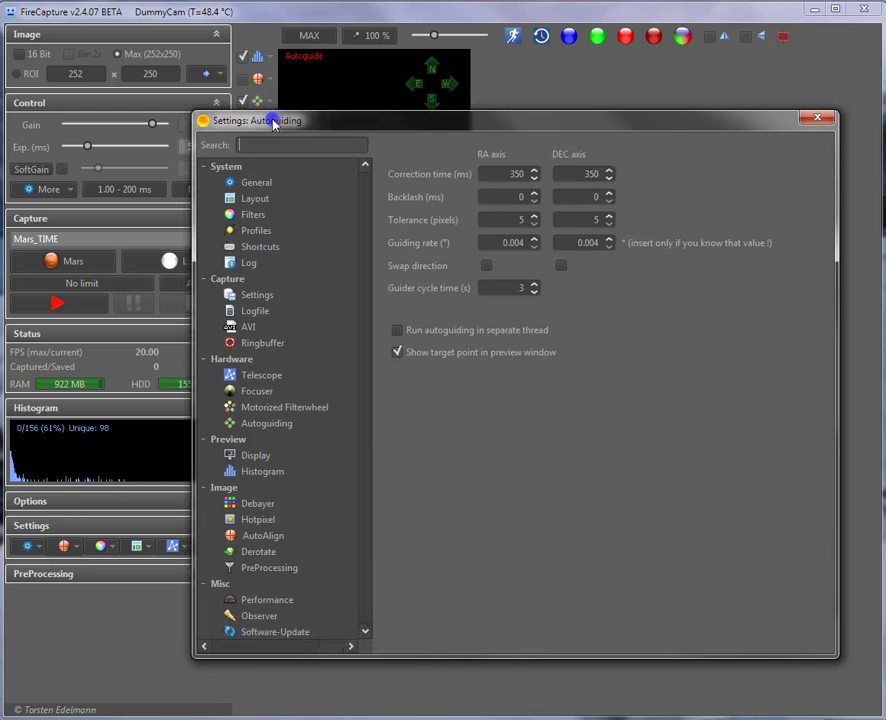
{"action": "left_click", "coordinate": [265, 427]}
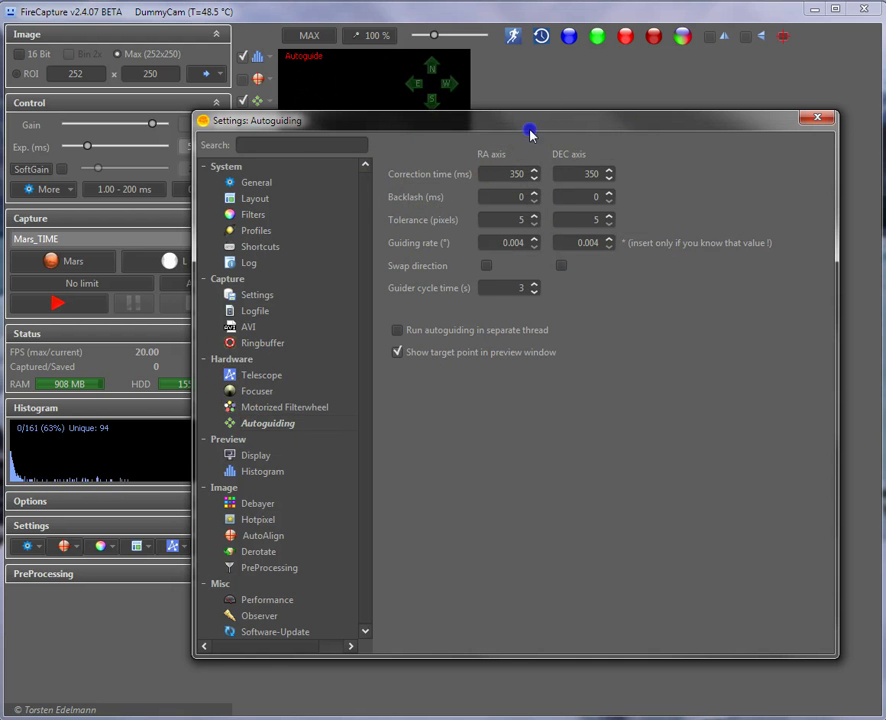
{"action": "left_click_drag", "start_coordinate": [530, 122], "coordinate": [537, 143]}
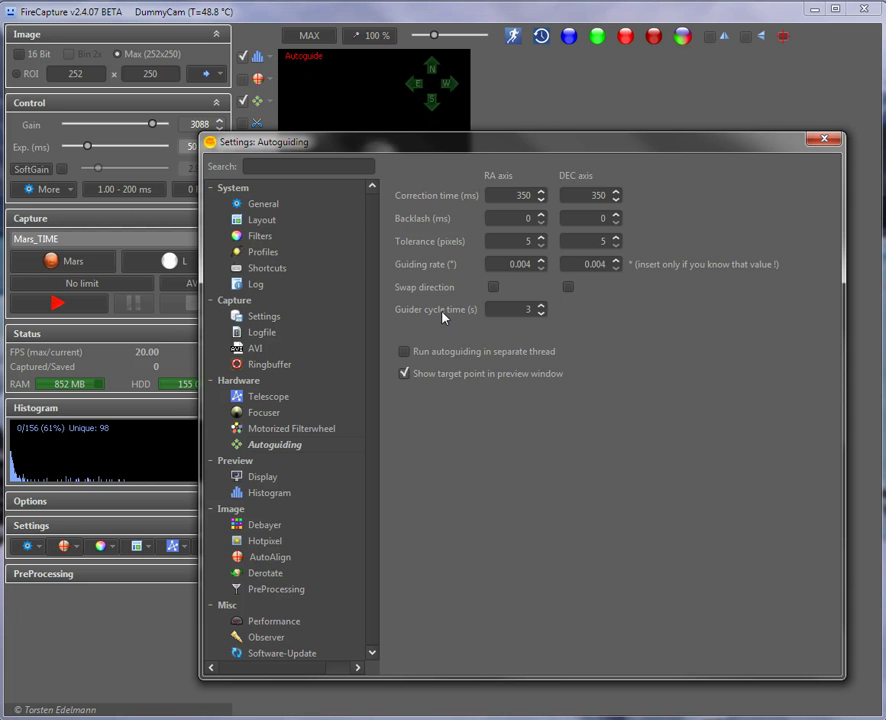
{"action": "double_click", "coordinate": [496, 196]}
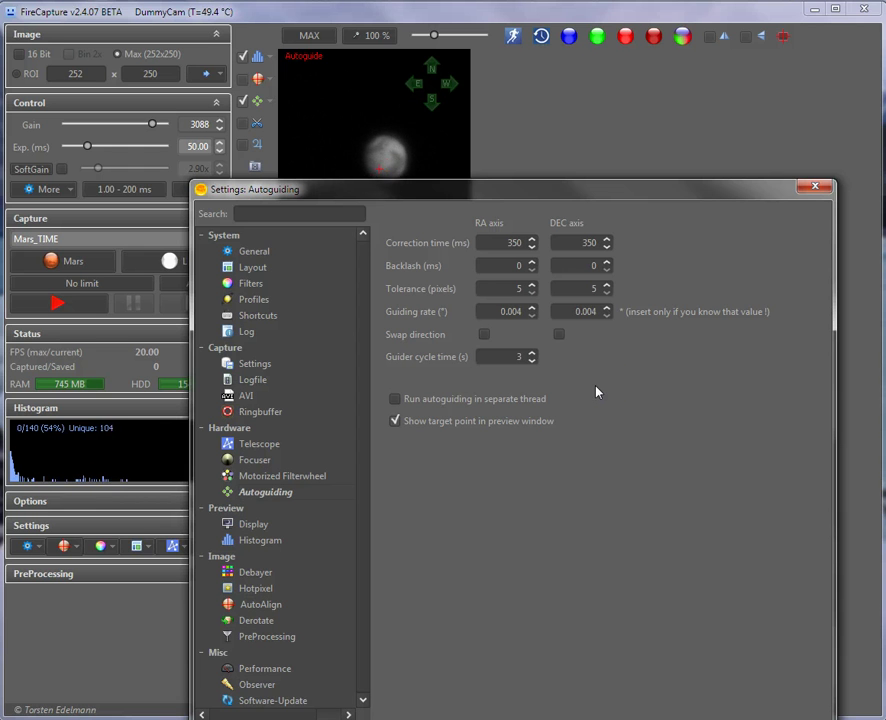
Toggle 'Run autoguiding in separate thread' and close the Autoguiding settings.
{"action": "left_click", "coordinate": [444, 398]}
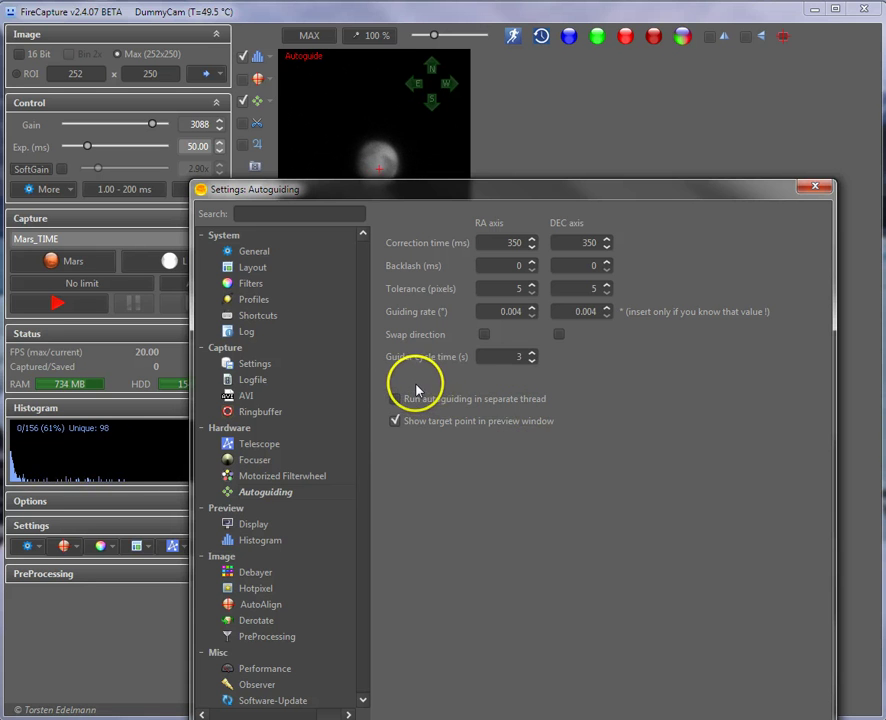
{"action": "left_click", "coordinate": [816, 187]}
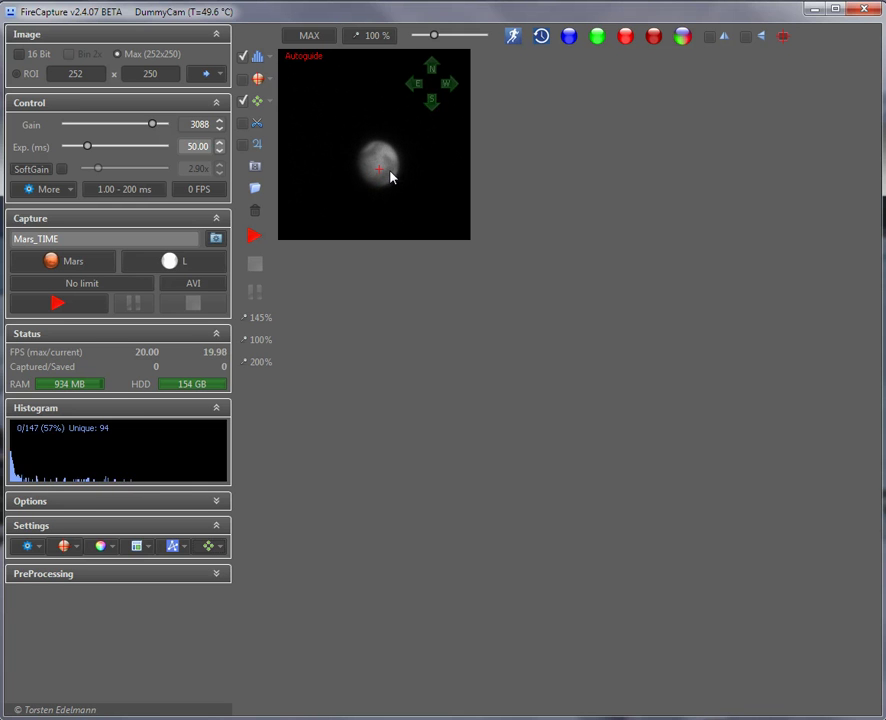
{"action": "mouse_move", "coordinate": [390, 177]}
{"action": "left_mouse_down"}
{"action": "mouse_move", "coordinate": [382, 174]}
{"action": "mouse_move", "coordinate": [437, 145]}
{"action": "mouse_move", "coordinate": [416, 142]}
{"action": "mouse_move", "coordinate": [382, 177]}
{"action": "left_mouse_up"}
{"action": "left_click", "coordinate": [385, 173]}
{"action": "mouse_move", "coordinate": [386, 174]}
{"action": "left_mouse_down"}
{"action": "mouse_move", "coordinate": [401, 170]}
{"action": "mouse_move", "coordinate": [376, 166]}
{"action": "mouse_move", "coordinate": [420, 129]}
{"action": "mouse_move", "coordinate": [439, 130]}
{"action": "mouse_move", "coordinate": [455, 105]}
{"action": "mouse_move", "coordinate": [567, 138]}
{"action": "mouse_move", "coordinate": [490, 127]}
{"action": "mouse_move", "coordinate": [475, 138]}
{"action": "mouse_move", "coordinate": [598, 152]}
{"action": "left_mouse_up"}
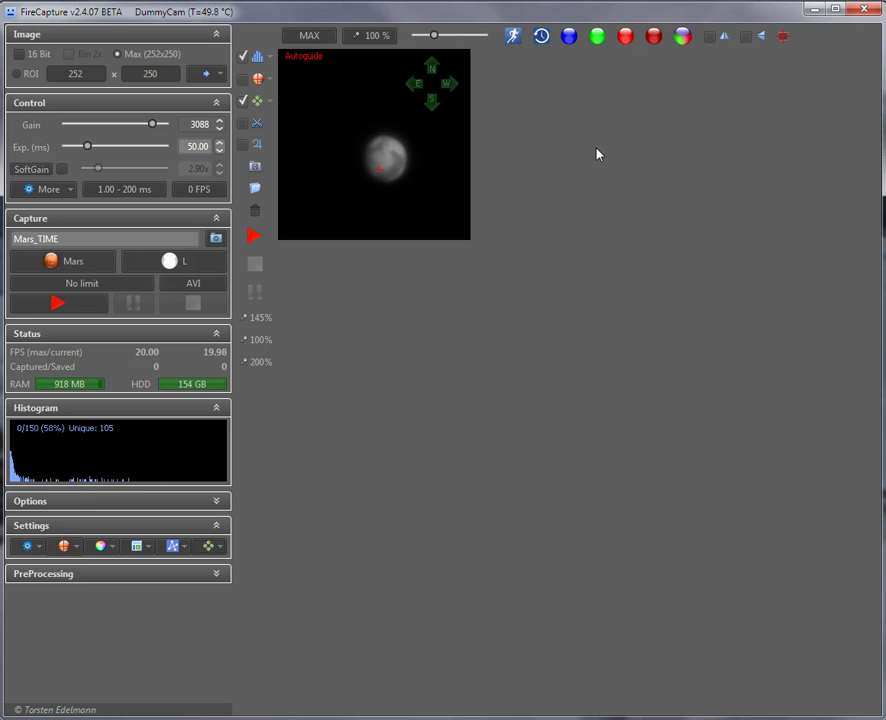
{"action": "mouse_move", "coordinate": [572, 520]}
{"action": "left_mouse_down"}
{"action": "mouse_move", "coordinate": [585, 485]}
{"action": "mouse_move", "coordinate": [552, 398]}
{"action": "mouse_move", "coordinate": [488, 314]}
{"action": "left_mouse_up"}
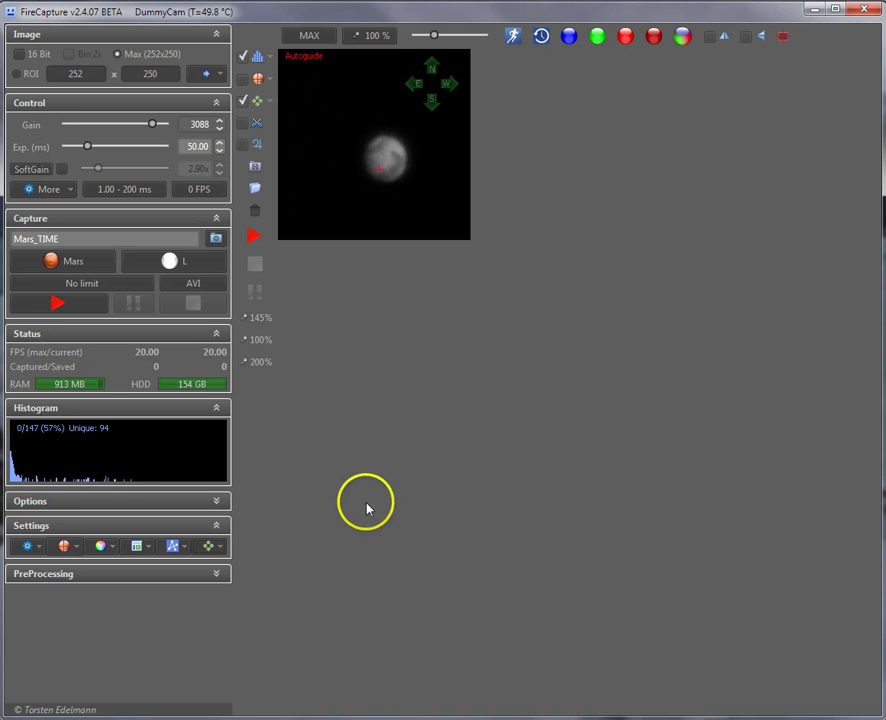